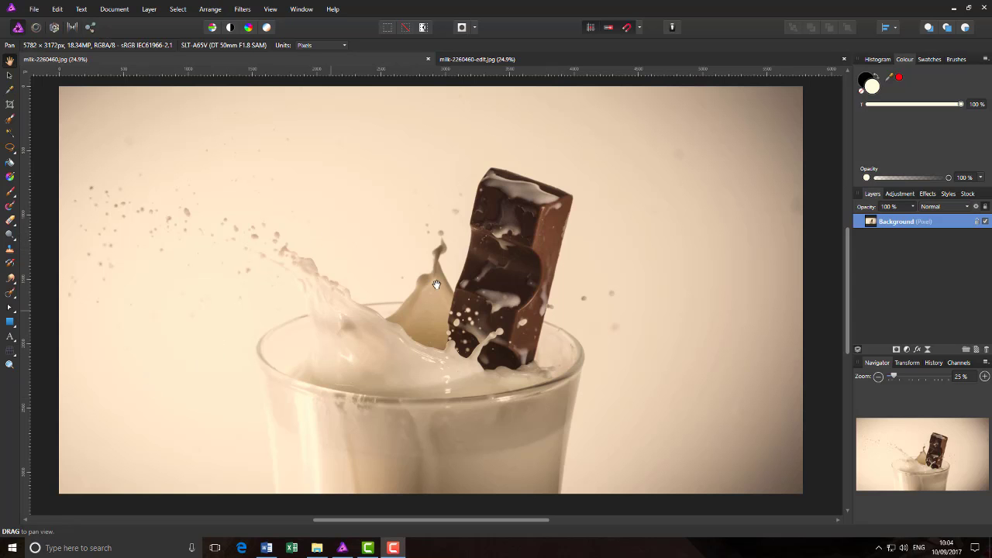
Compare the edited image milk-2260460-edit.jpg with the original milk-2260460.jpg
left_click(636, 64)
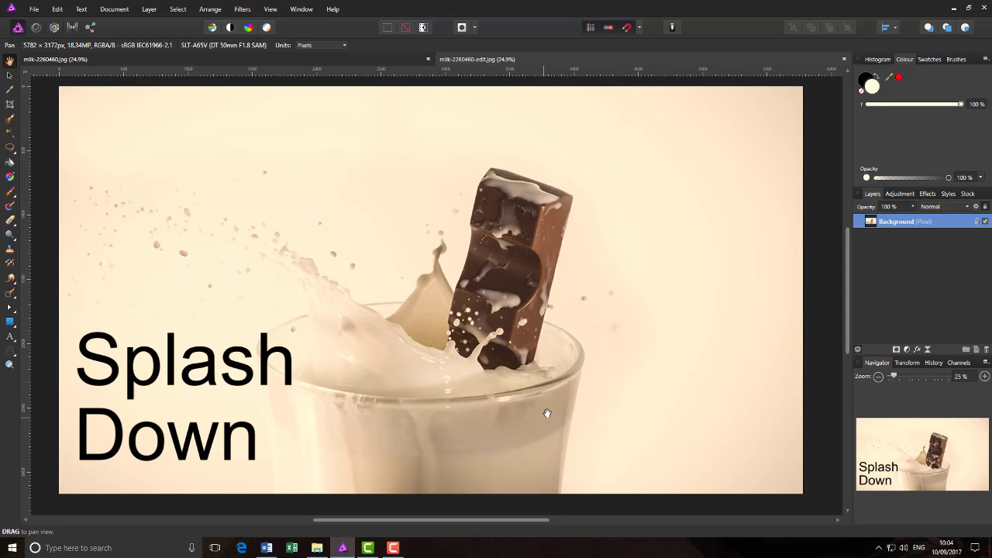
left_click(375, 59)
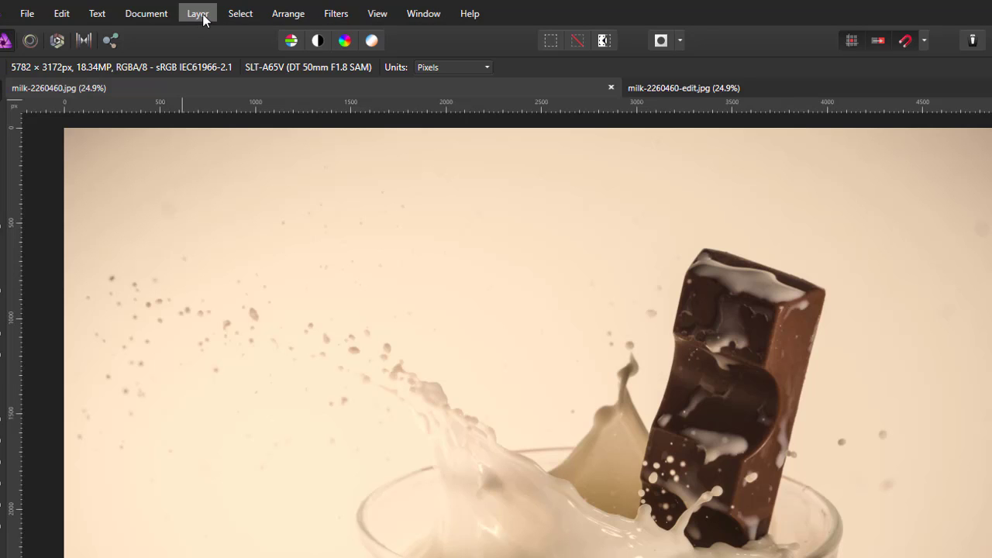
Examine the available layer commands, including the new adjustment layer and live filter layer choices
left_click(200, 15)
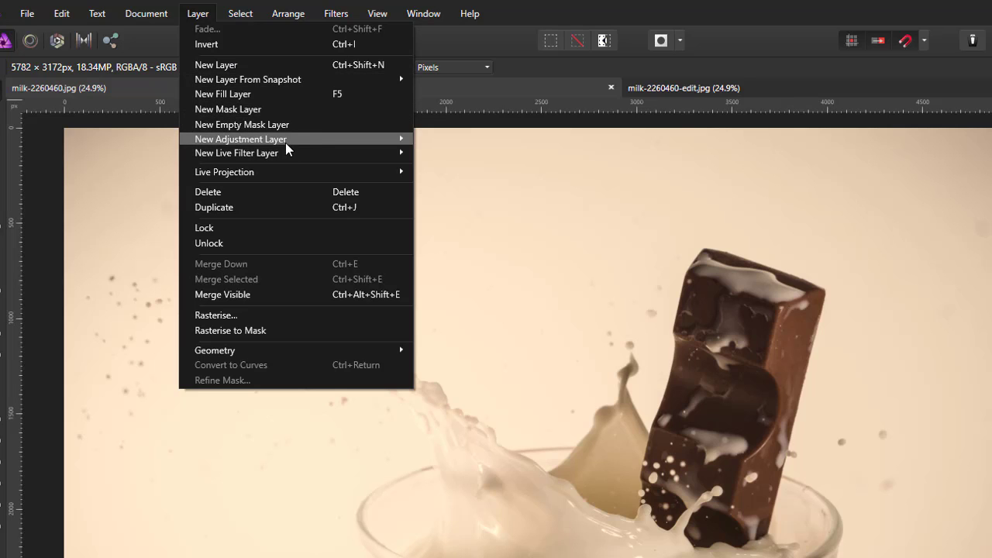
mouse_move(242, 142)
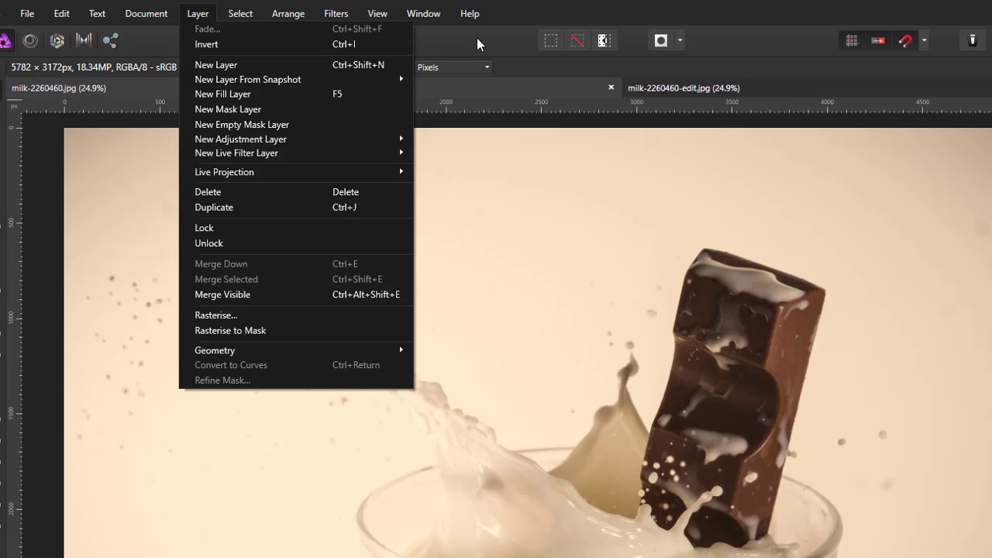
mouse_move(425, 14)
left_click(652, 11)
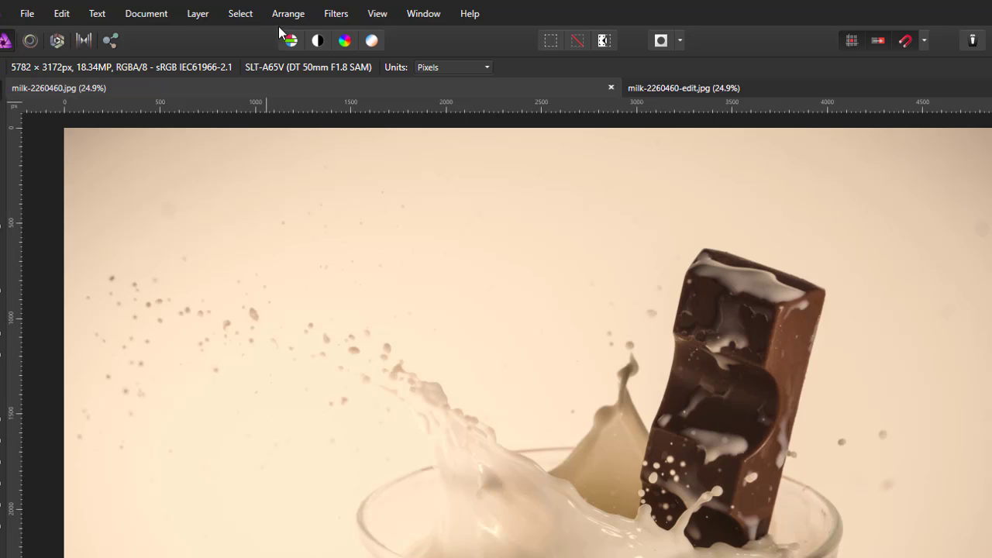
left_click(200, 21)
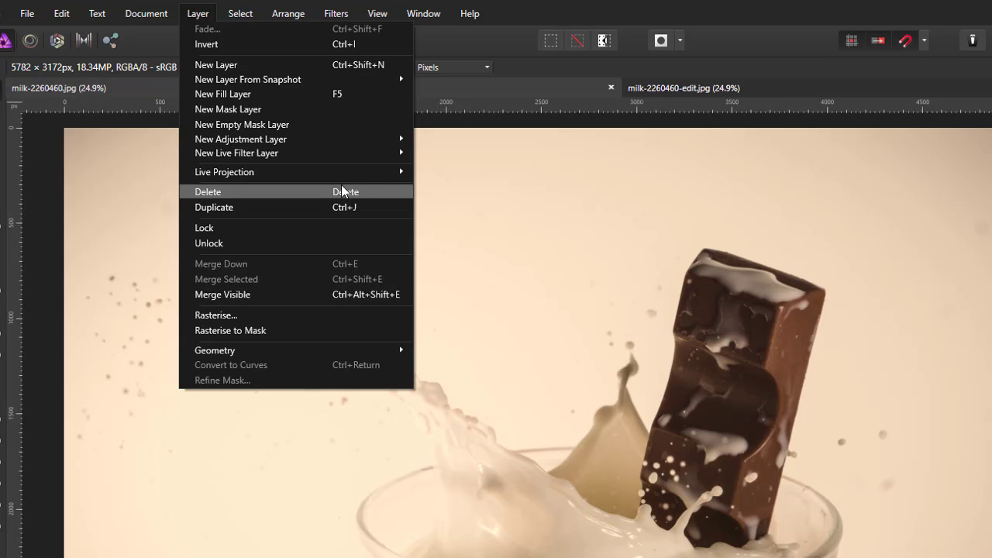
mouse_move(347, 154)
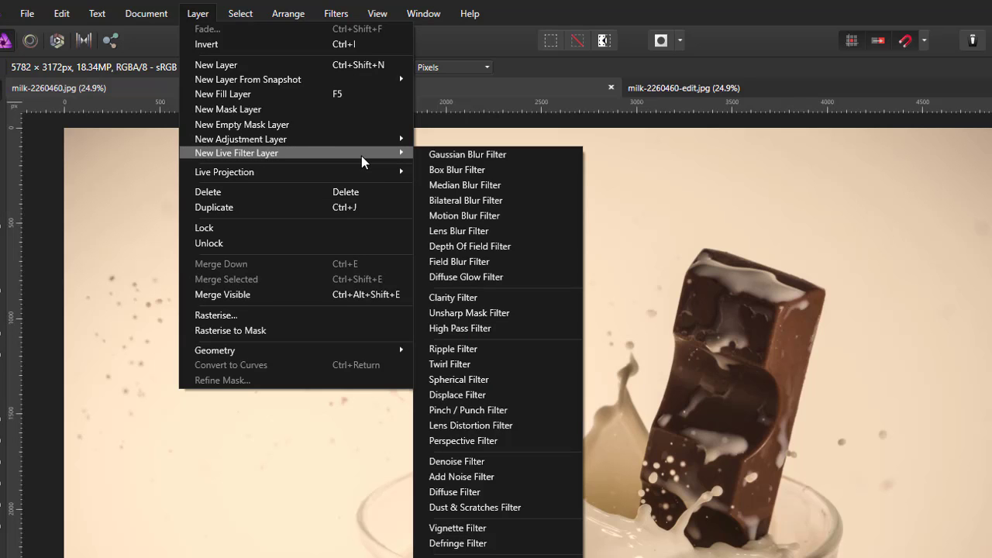
mouse_move(362, 138)
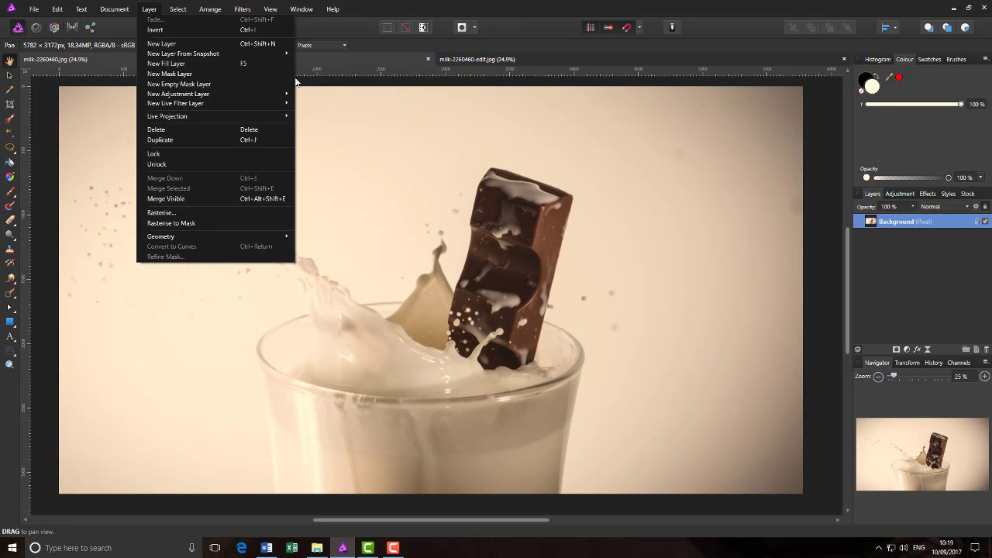
left_click(848, 268)
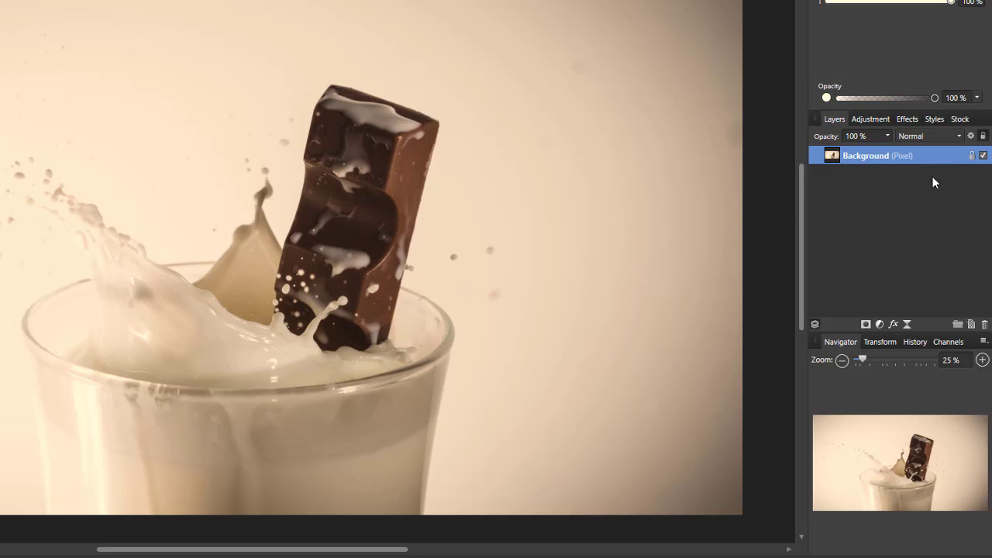
Review the adjustments and live filters offered for the Background layer, along with the layer's own editing options
left_click(881, 325)
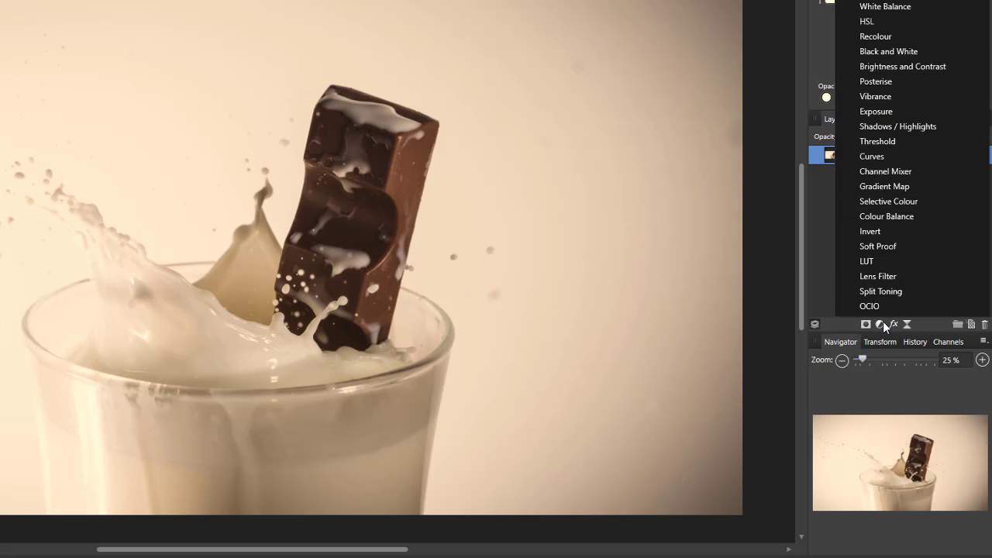
left_click(847, 324)
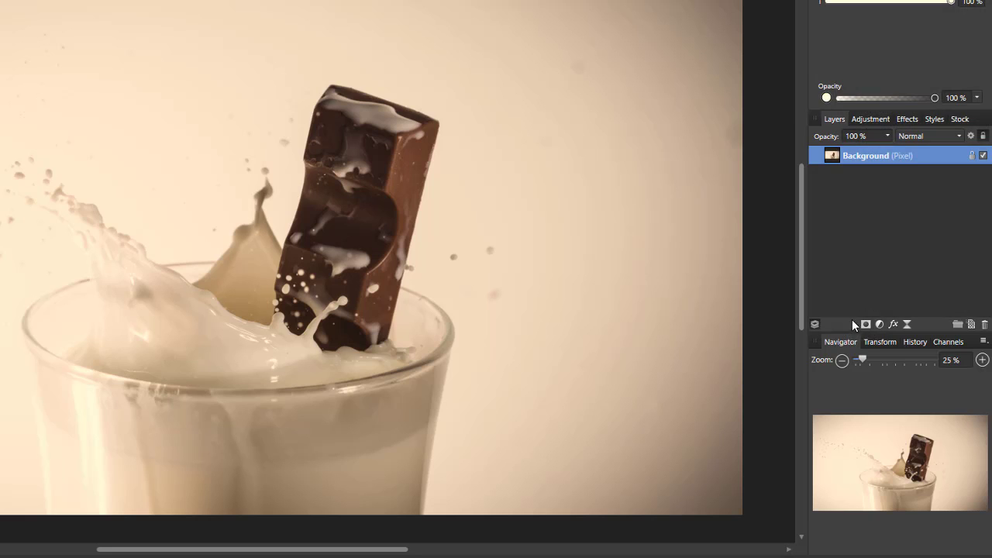
left_click(908, 324)
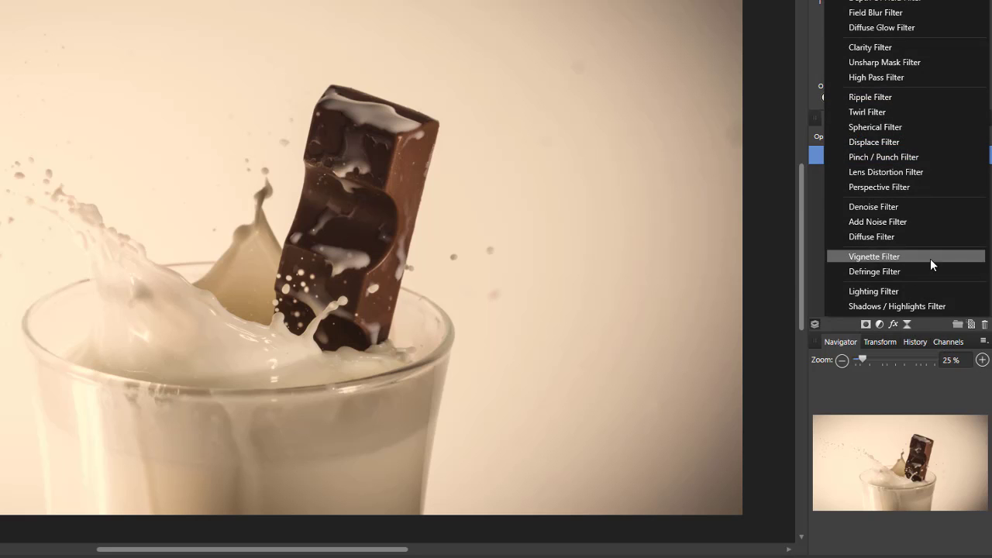
left_click(843, 325)
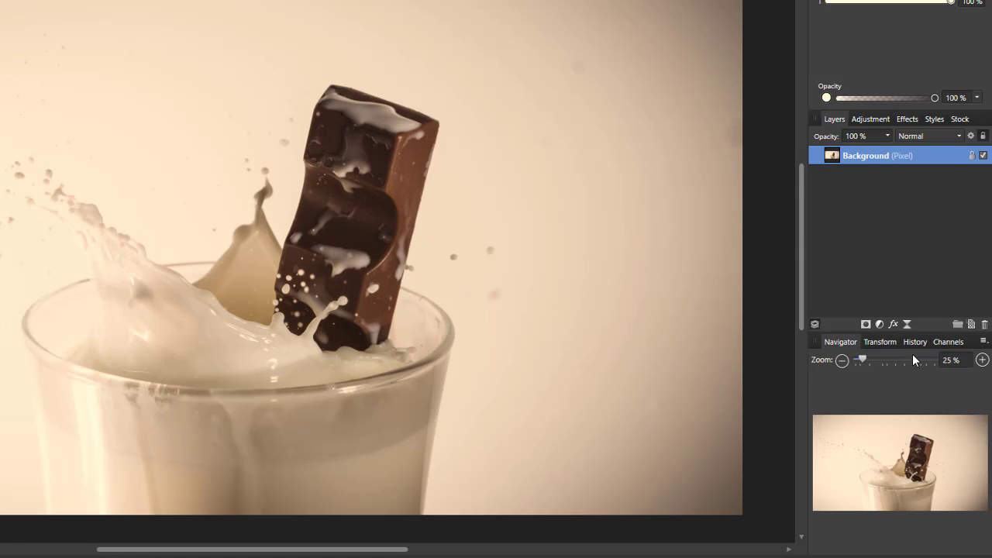
right_click(873, 155)
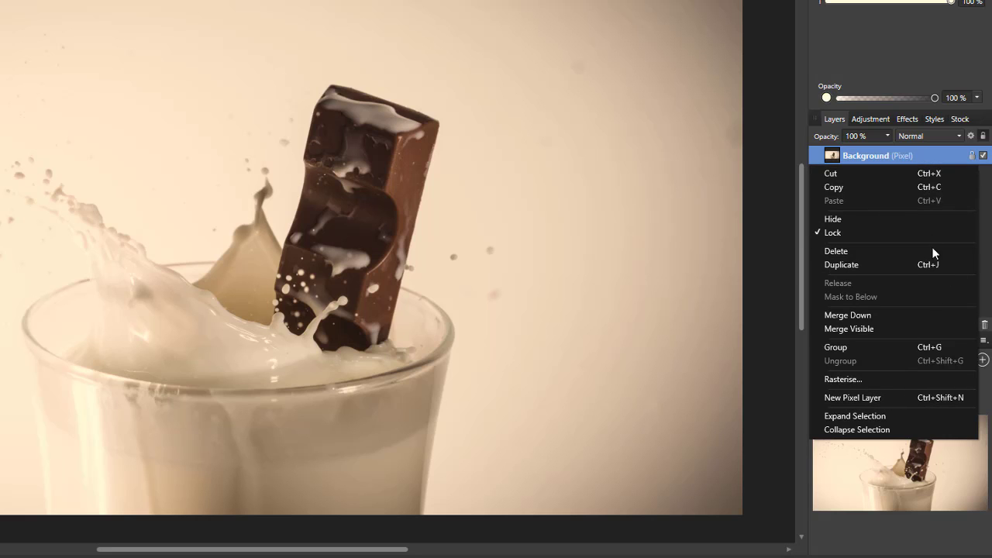
left_click(801, 285)
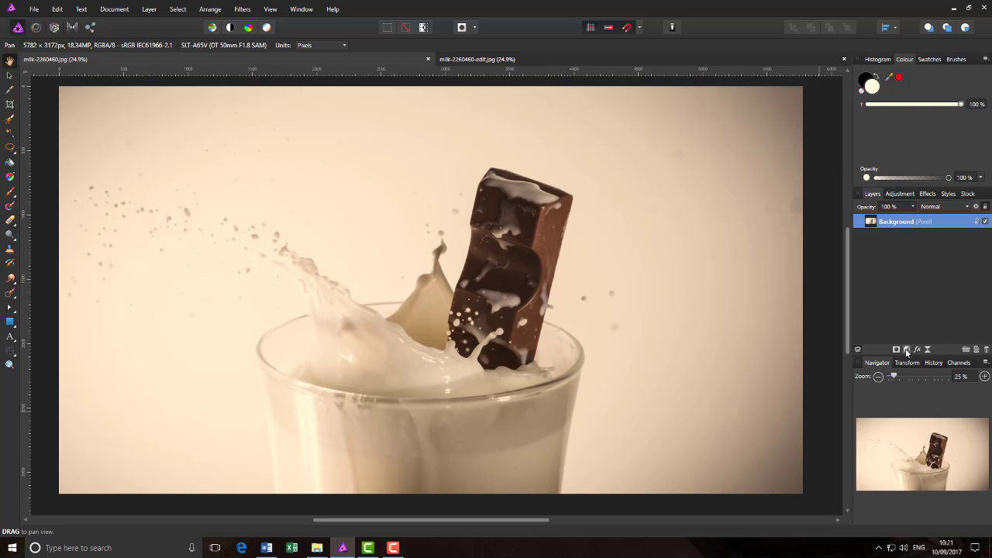
right_click(923, 225)
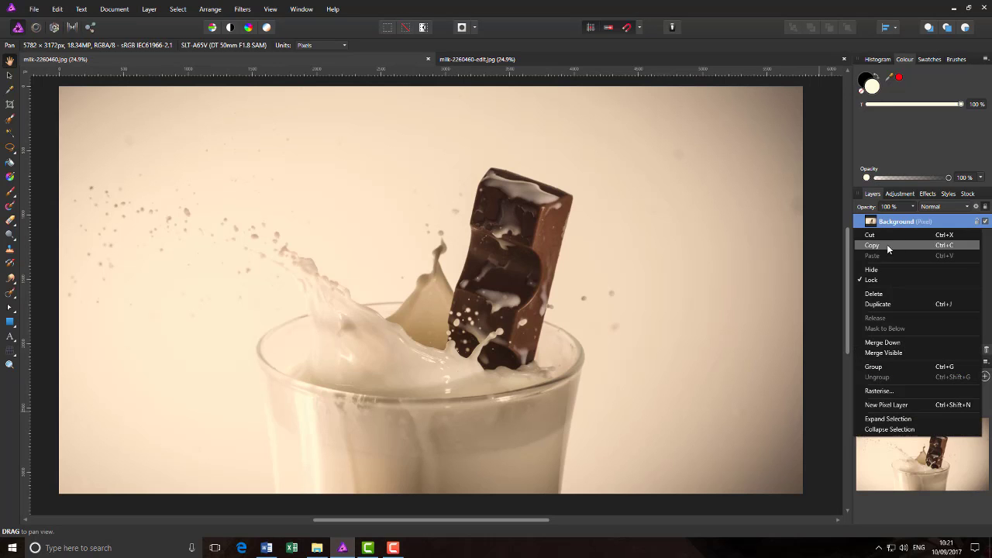
left_click(847, 246)
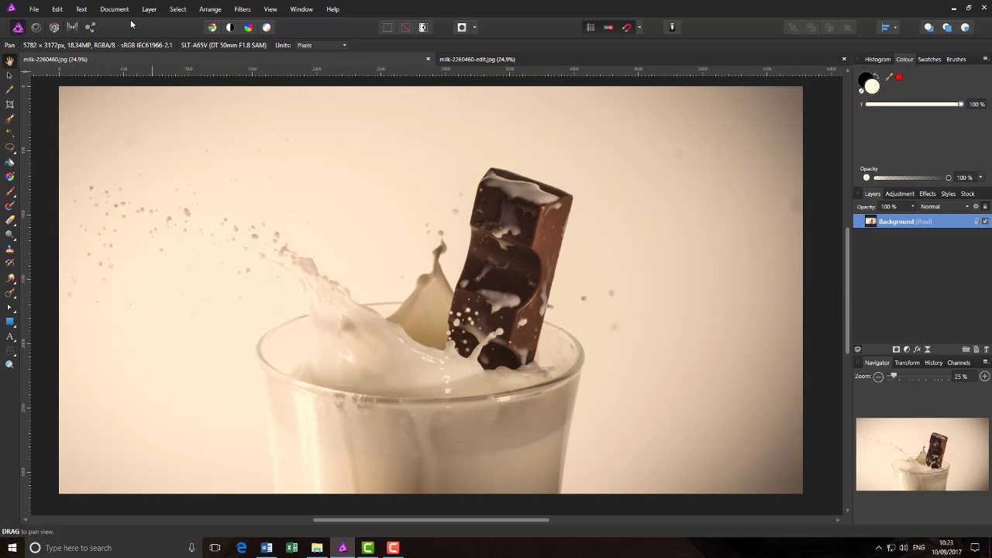
Add a Levels adjustment layer above the Background and set its gamma to 0.8
left_click(157, 10)
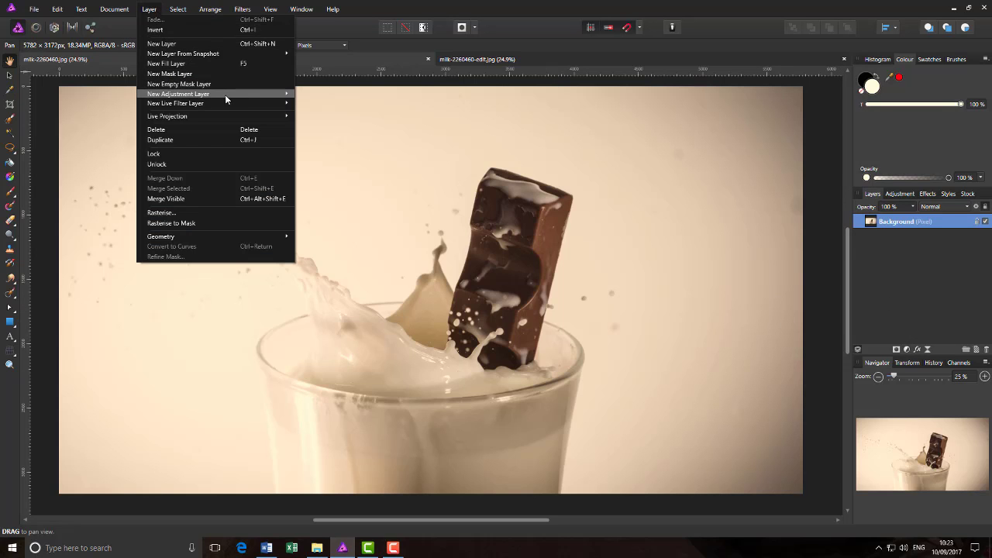
mouse_move(227, 100)
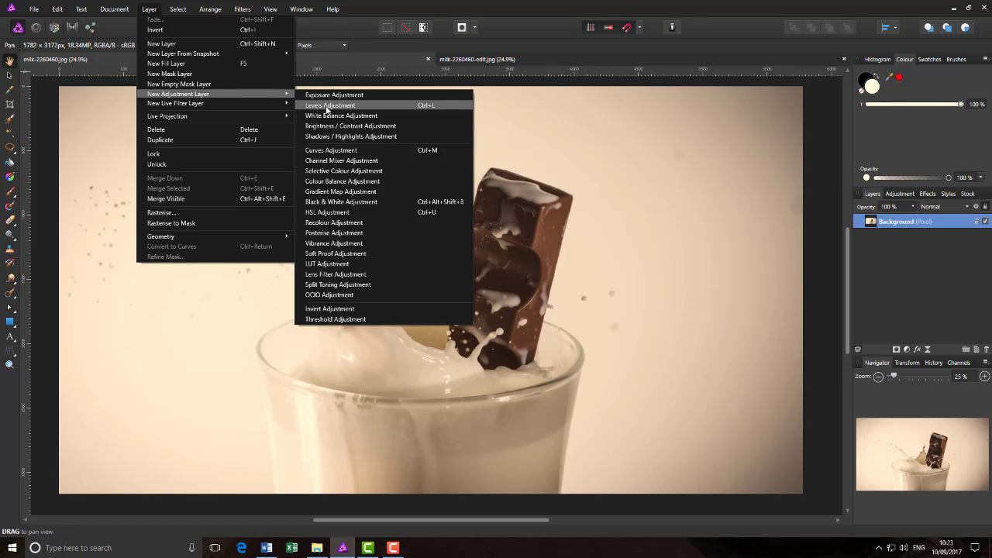
left_click(431, 105)
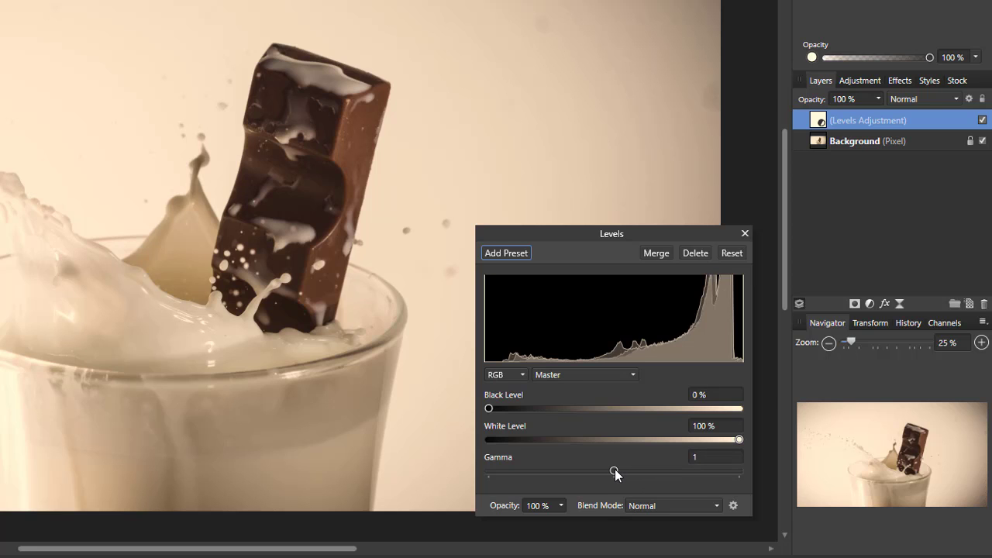
left_click_drag(615, 469, 598, 470)
left_click(704, 460)
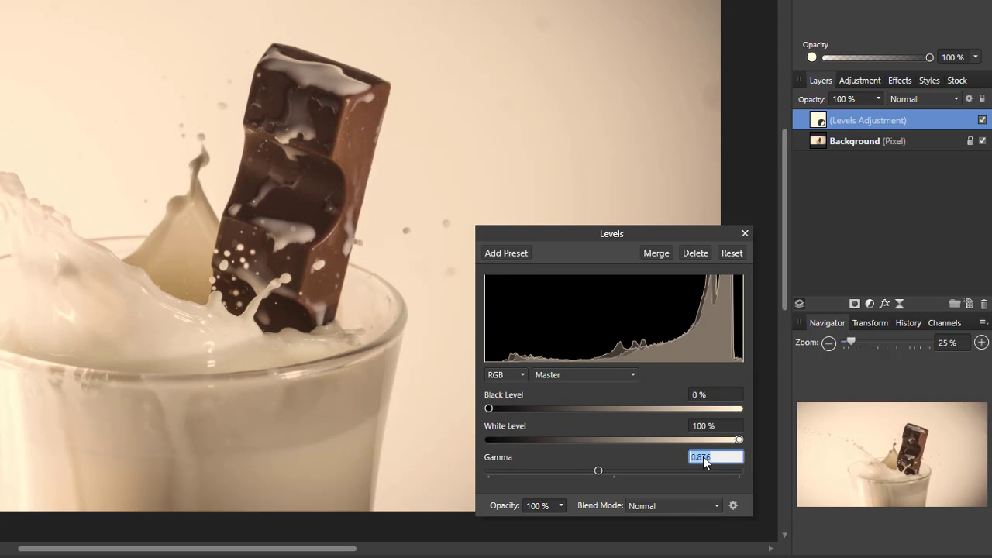
type("0.8")
key("Return")
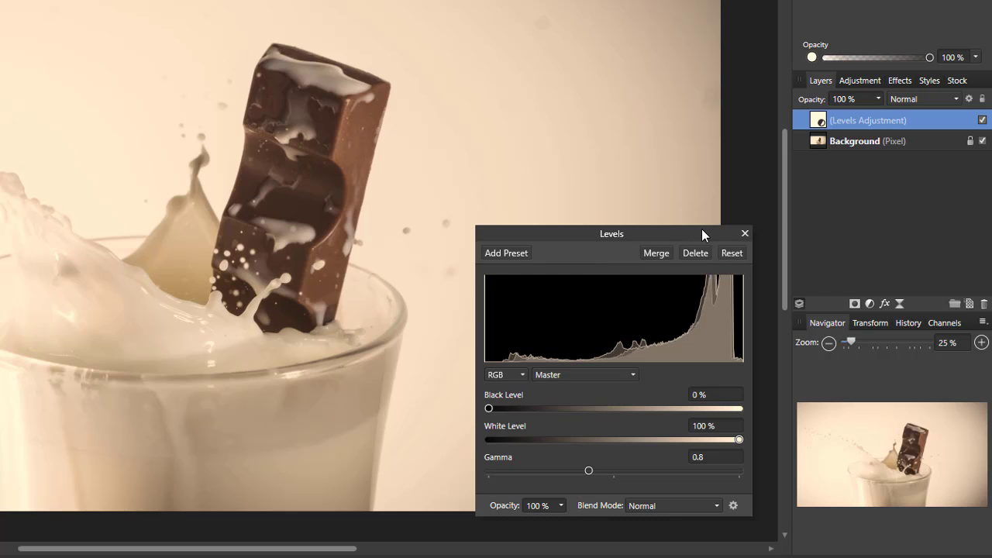
left_click(745, 234)
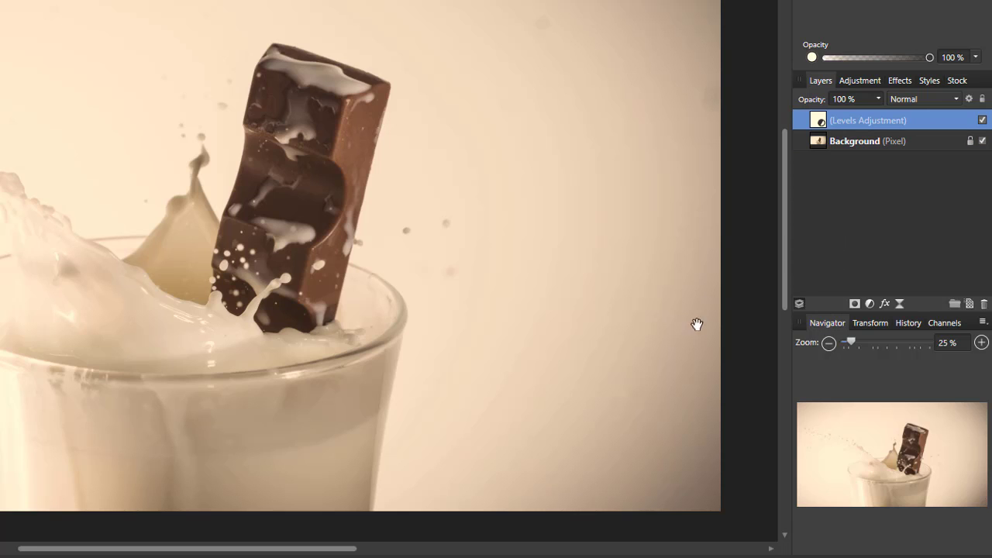
double_click(819, 121)
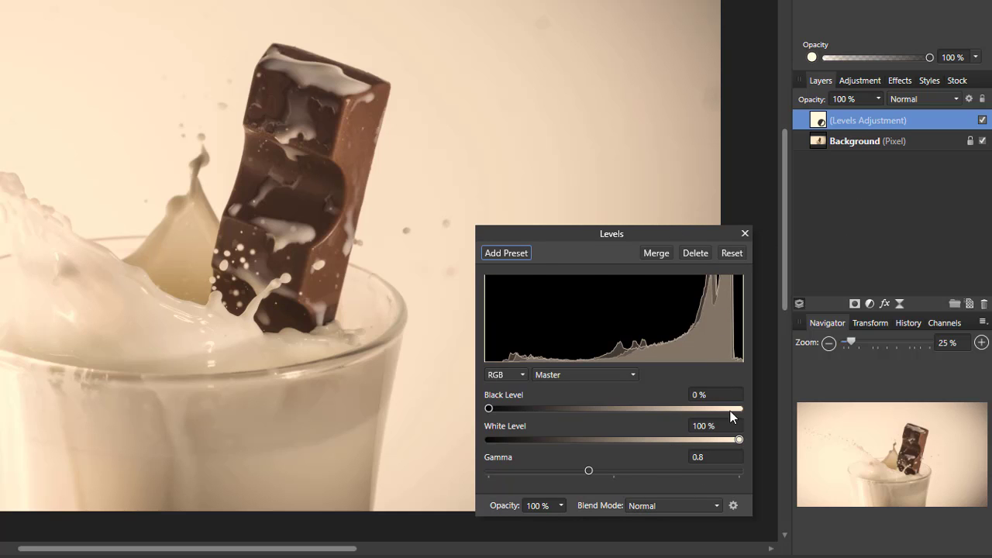
left_click(744, 234)
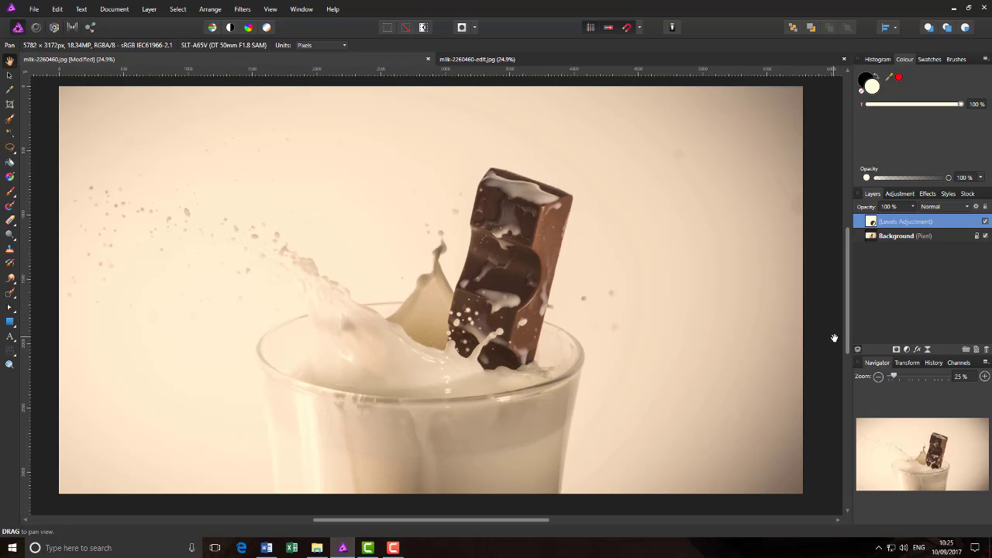
Add a Brightness and Contrast adjustment layer with brightness at 5% and contrast at 8%
left_click(908, 351)
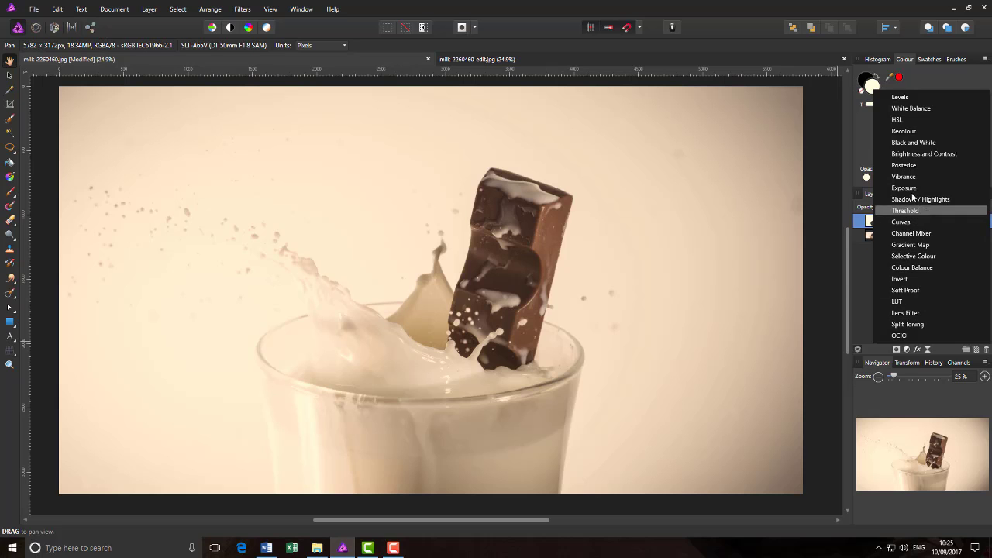
left_click(916, 154)
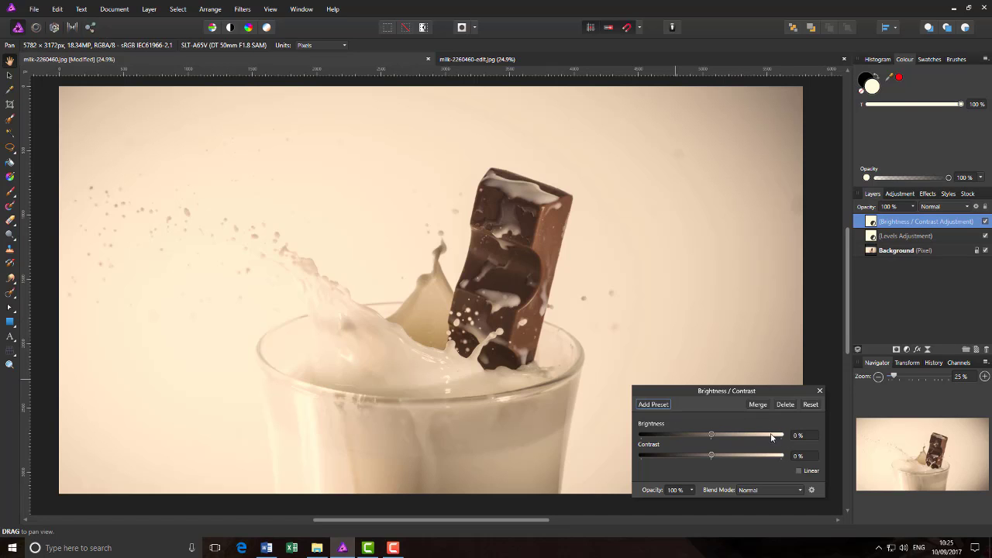
left_click(799, 436)
type("5")
left_click(803, 457)
type("8")
key("Return")
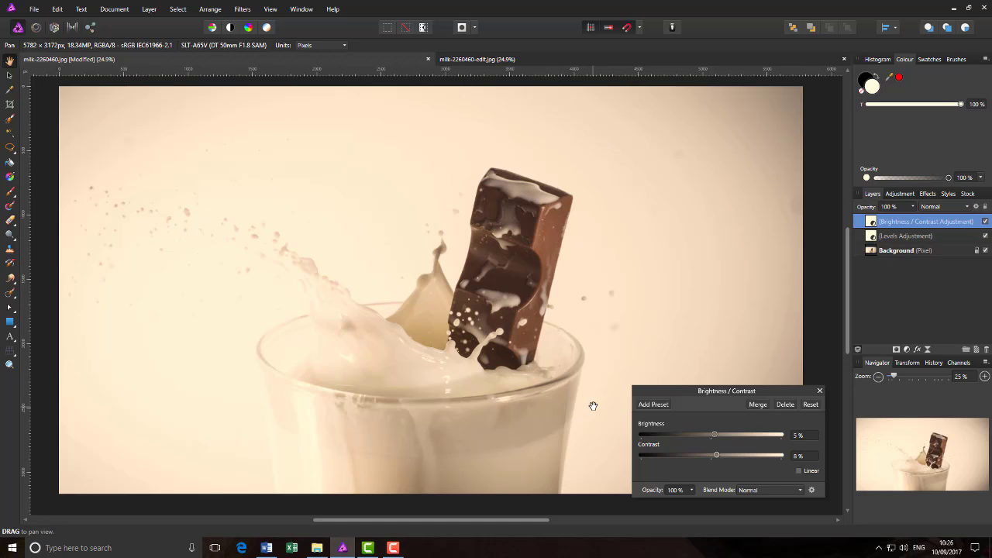
left_click(821, 392)
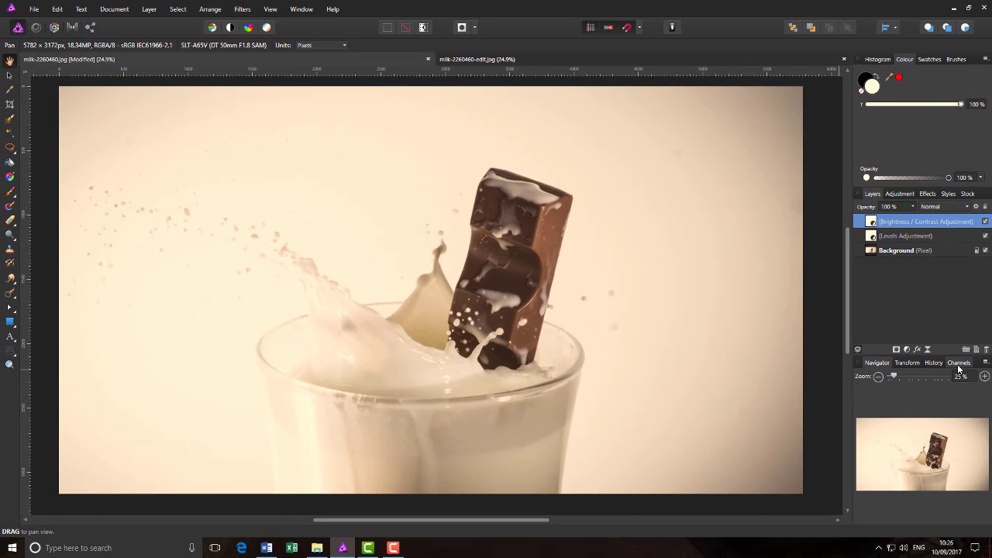
Add a new empty pixel layer above the Brightness / Contrast adjustment
right_click(934, 221)
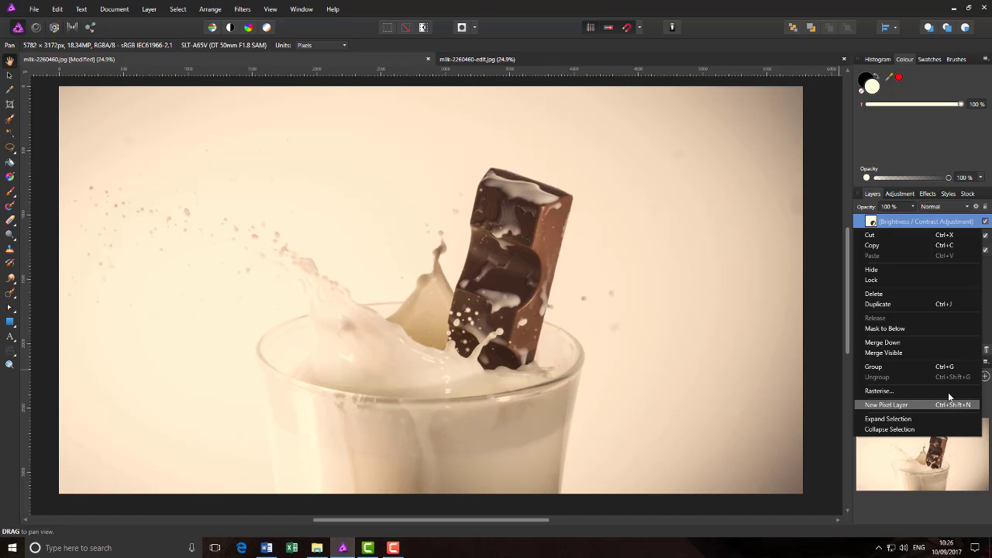
left_click(988, 309)
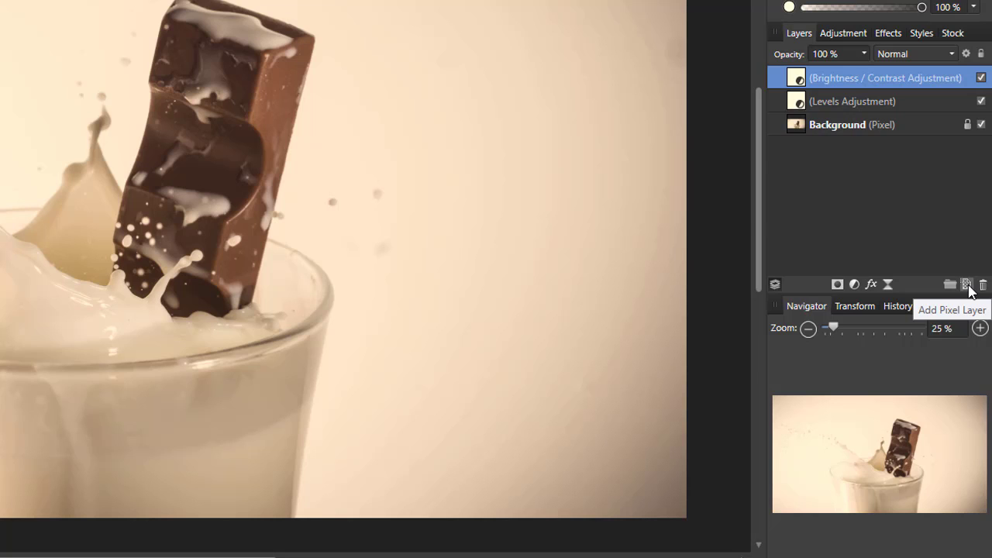
left_click(969, 286)
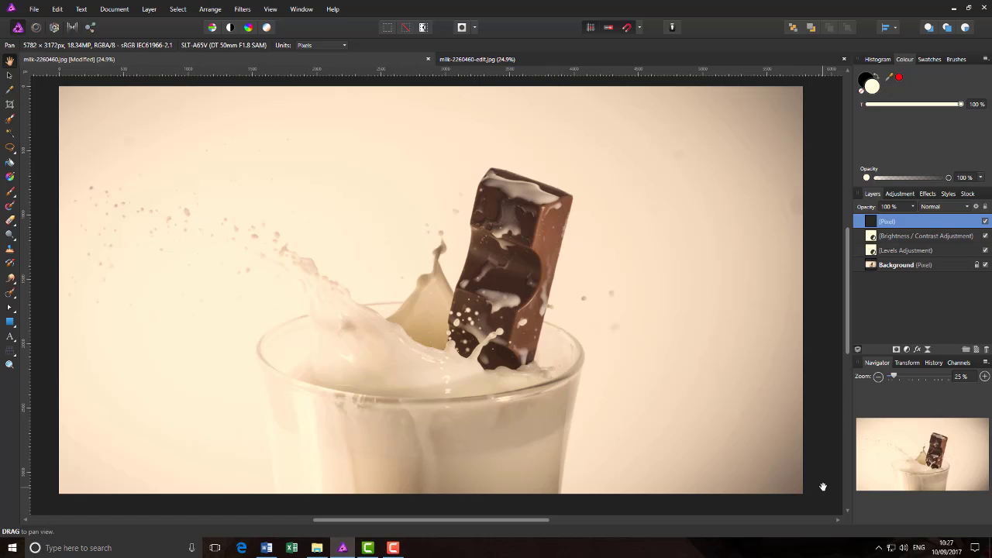
Prepare the Paint Brush with a pale cream colour sampled from the backdrop beside the splash, to the left of the glass
left_click(11, 192)
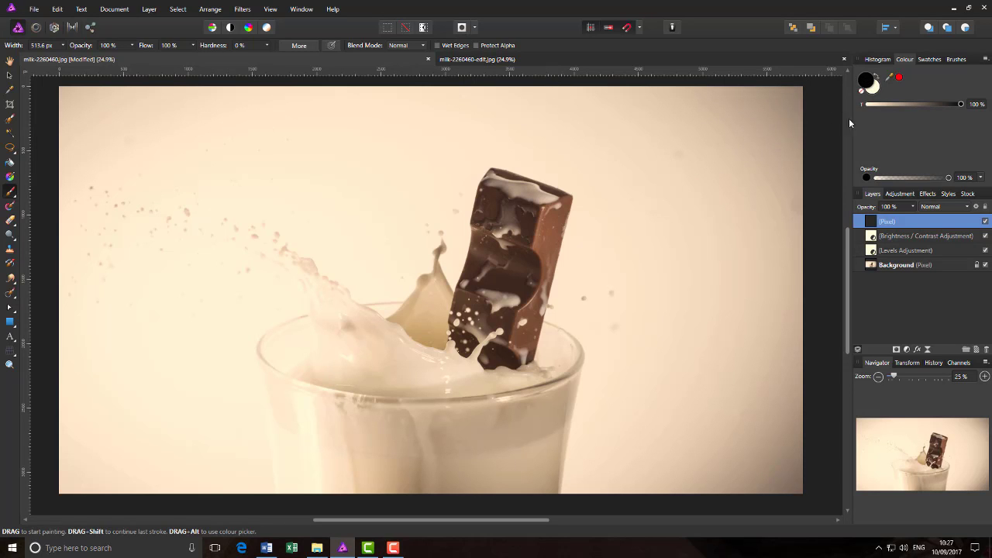
left_click(871, 88)
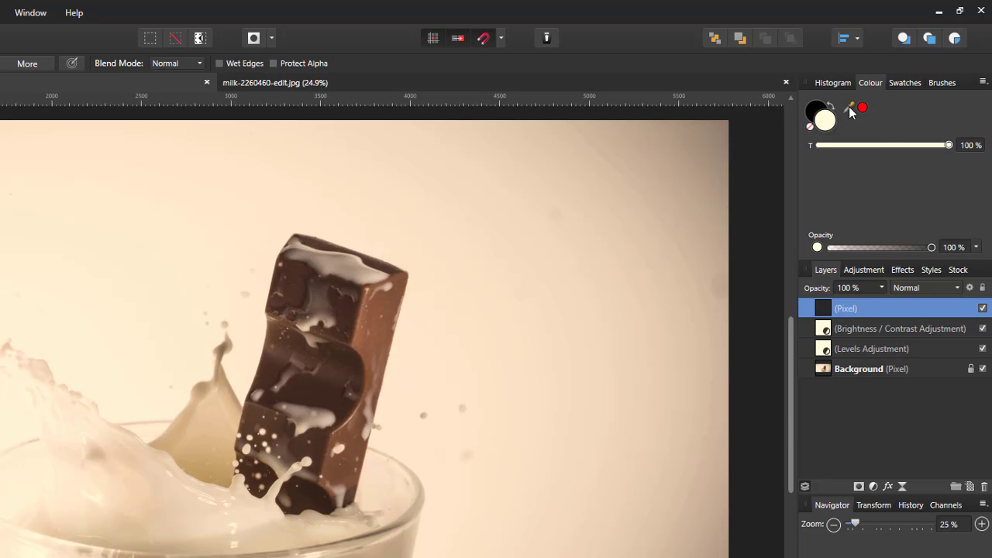
left_click_drag(850, 107, 548, 524)
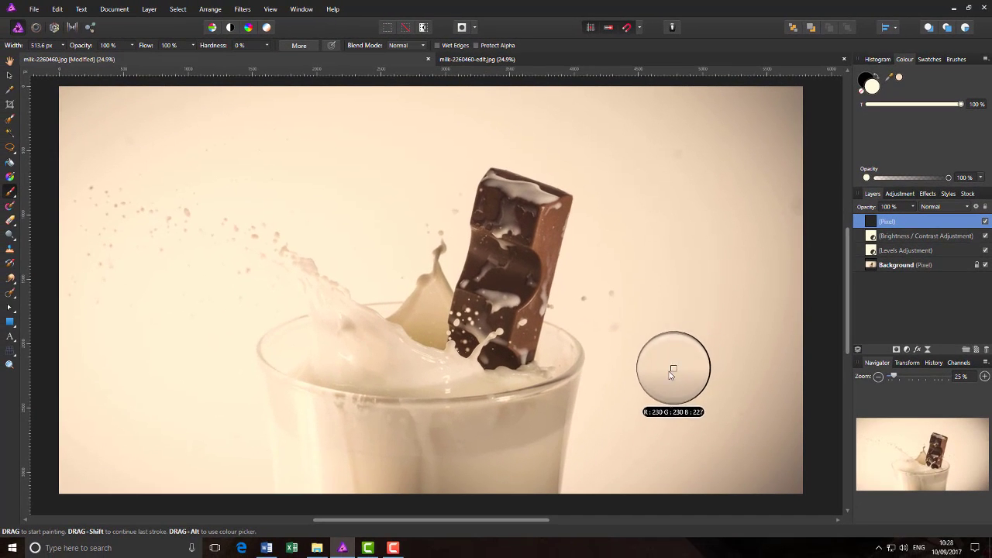
left_click_drag(672, 374, 208, 328)
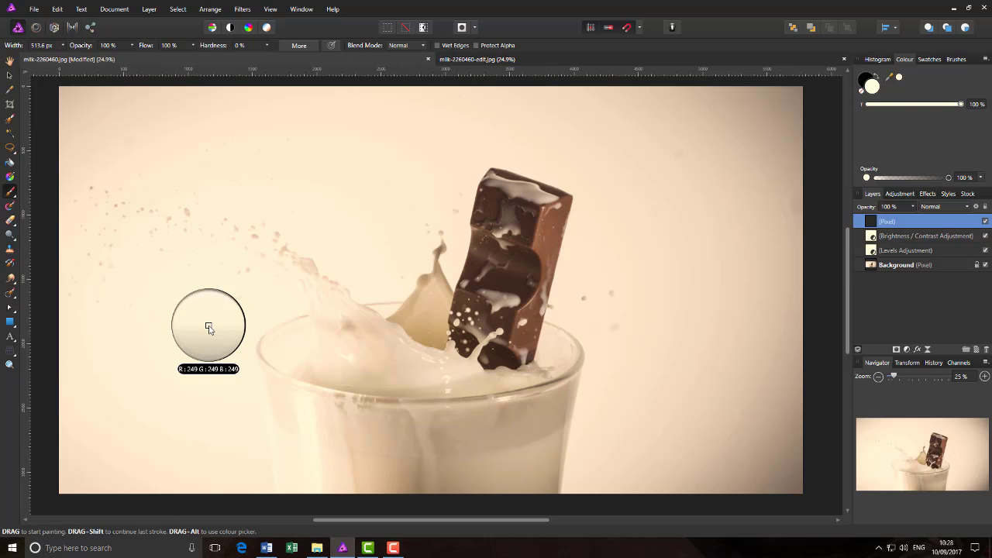
left_click_drag(208, 328, 209, 326)
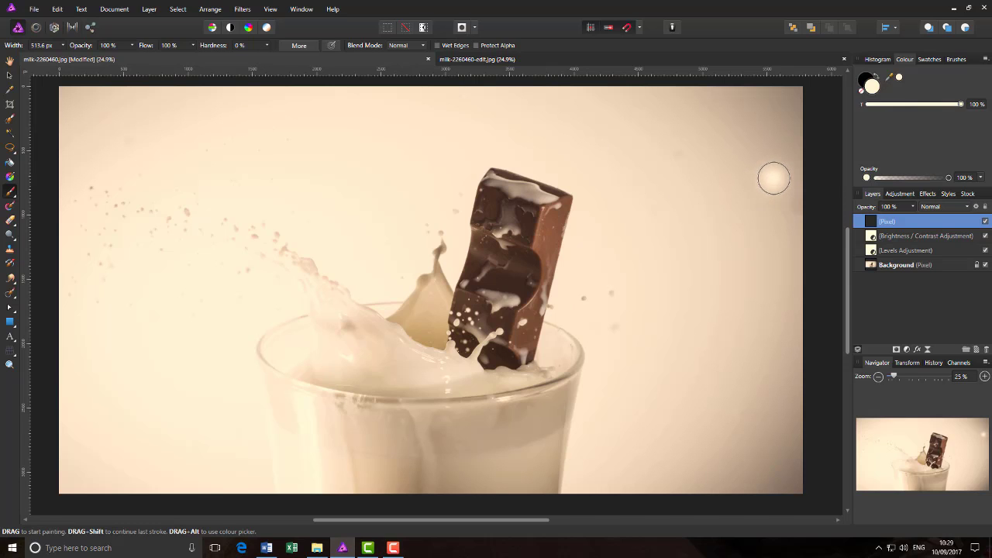
Enlarge the soft brush to 1571.1 px and paint cream over the dark vignette along the photo's upper and right edges
key("bracketright")
key("bracketright")
key("bracketright")
key("bracketright")
key("bracketright")
key("bracketright")
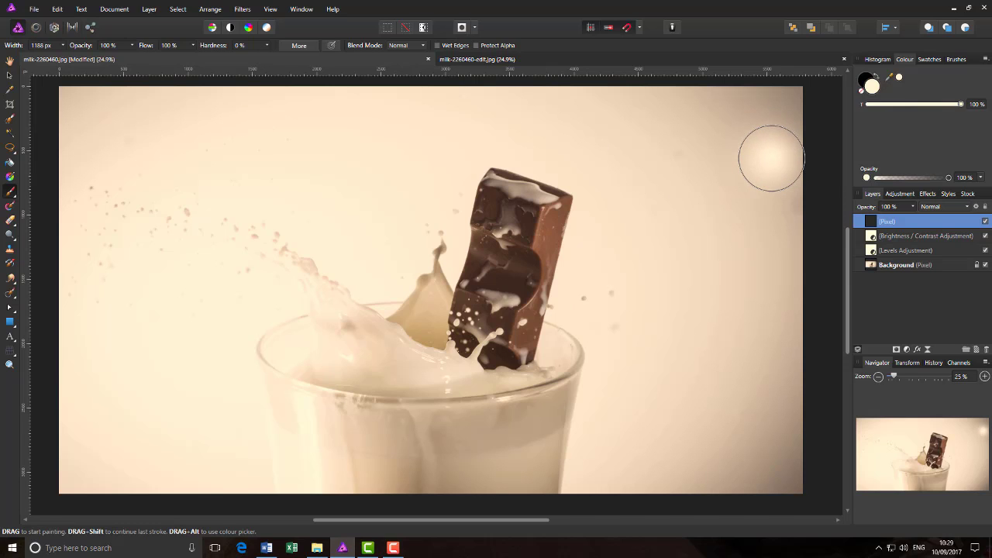
key("bracketright")
key("bracketright")
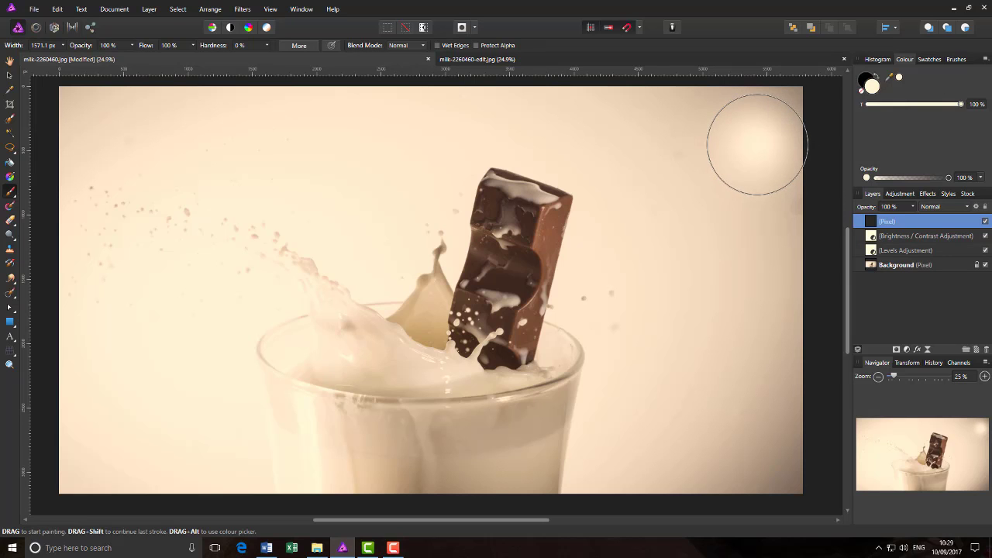
mouse_move(773, 135)
left_mouse_down()
mouse_move(749, 436)
mouse_move(762, 468)
mouse_move(786, 474)
mouse_move(772, 503)
mouse_move(699, 468)
mouse_move(751, 202)
mouse_move(725, 247)
mouse_move(709, 130)
mouse_move(770, 116)
mouse_move(751, 116)
mouse_move(768, 124)
mouse_move(652, 131)
mouse_move(616, 113)
mouse_move(568, 108)
mouse_move(645, 139)
mouse_move(671, 199)
mouse_move(662, 227)
mouse_move(647, 217)
mouse_move(704, 218)
mouse_move(704, 271)
mouse_move(651, 425)
mouse_move(754, 458)
mouse_move(770, 430)
mouse_move(778, 268)
mouse_move(710, 202)
mouse_move(672, 215)
mouse_move(646, 204)
mouse_move(647, 171)
mouse_move(615, 118)
mouse_move(567, 106)
mouse_move(727, 151)
mouse_move(376, 99)
mouse_move(446, 111)
mouse_move(38, 123)
mouse_move(390, 132)
mouse_move(429, 123)
mouse_move(425, 132)
mouse_move(470, 106)
mouse_move(459, 107)
mouse_move(541, 107)
mouse_move(500, 108)
mouse_move(588, 120)
mouse_move(627, 151)
mouse_move(675, 215)
mouse_move(793, 121)
mouse_move(793, 235)
mouse_move(753, 476)
mouse_move(736, 475)
mouse_move(765, 248)
mouse_move(687, 121)
left_mouse_up()
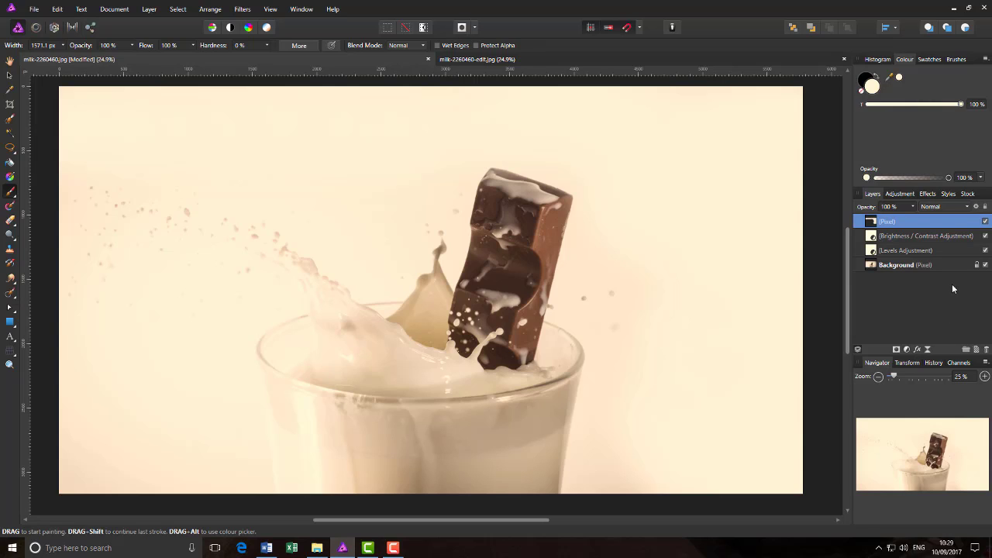
Preview blend modes for the painted layer, keeping Normal, and briefly hide the Background to inspect the painted coverage
left_click(966, 207)
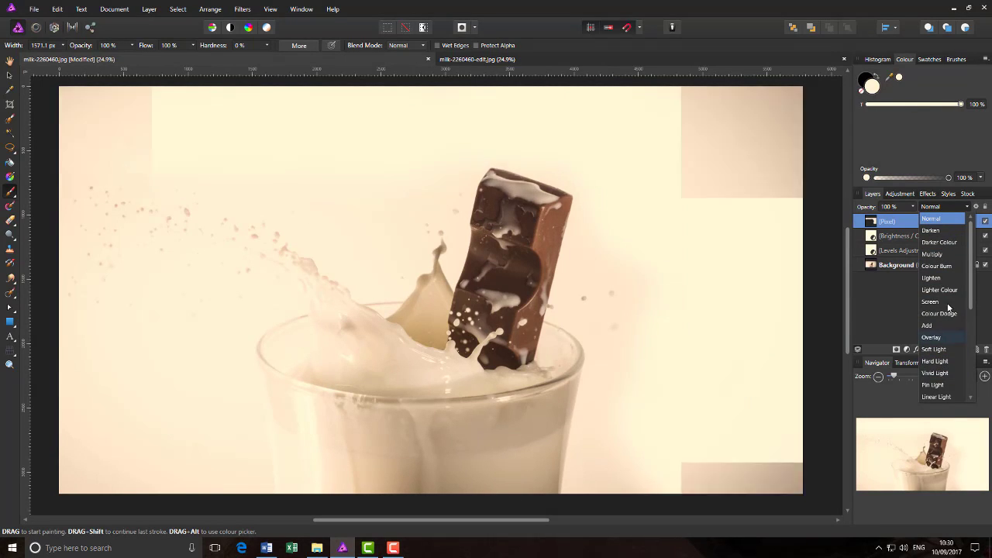
left_click(983, 203)
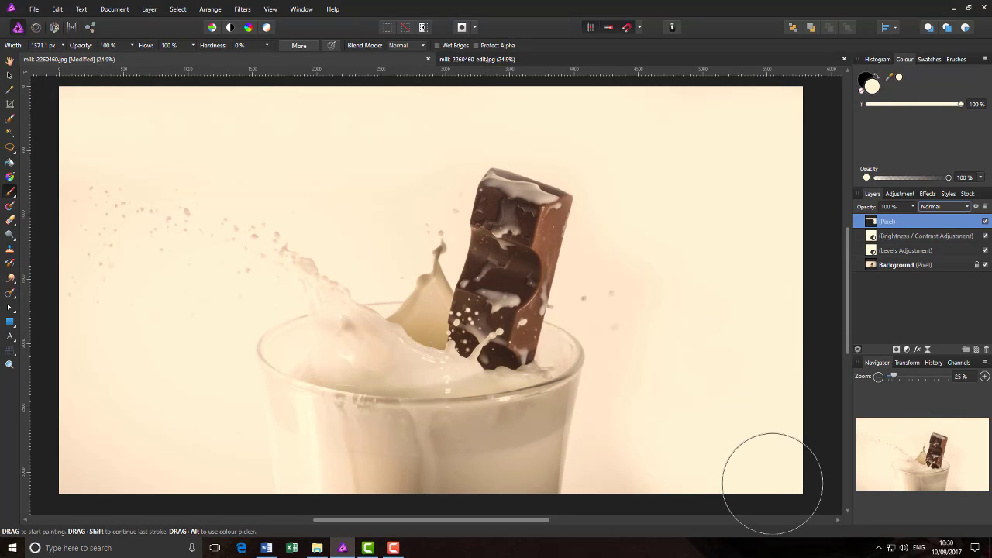
left_click(969, 208)
left_click(961, 215)
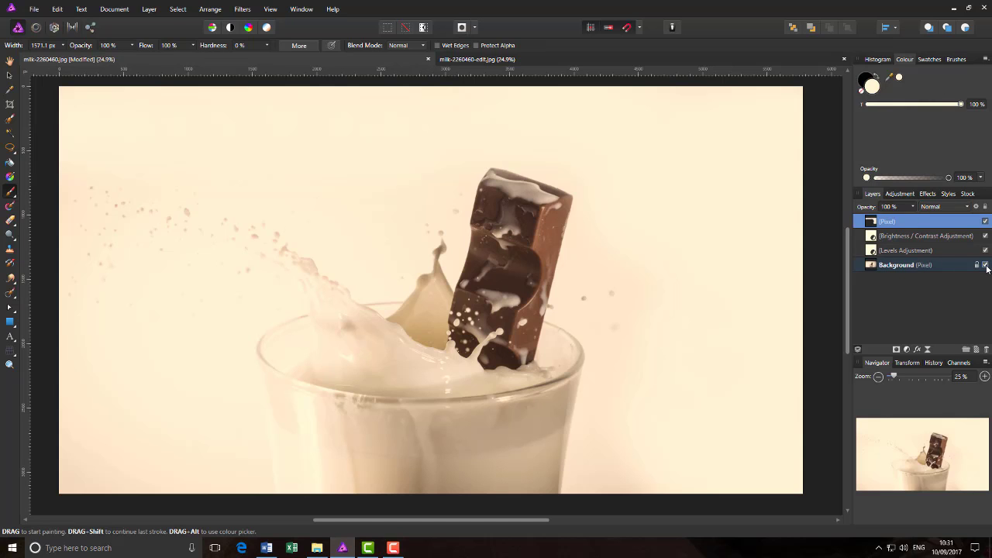
left_click(985, 266)
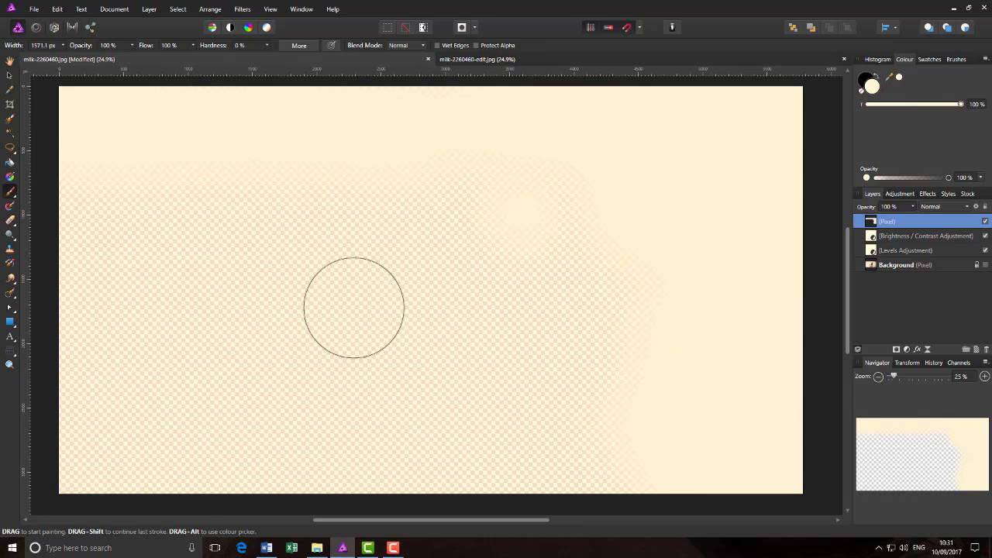
left_click(985, 265)
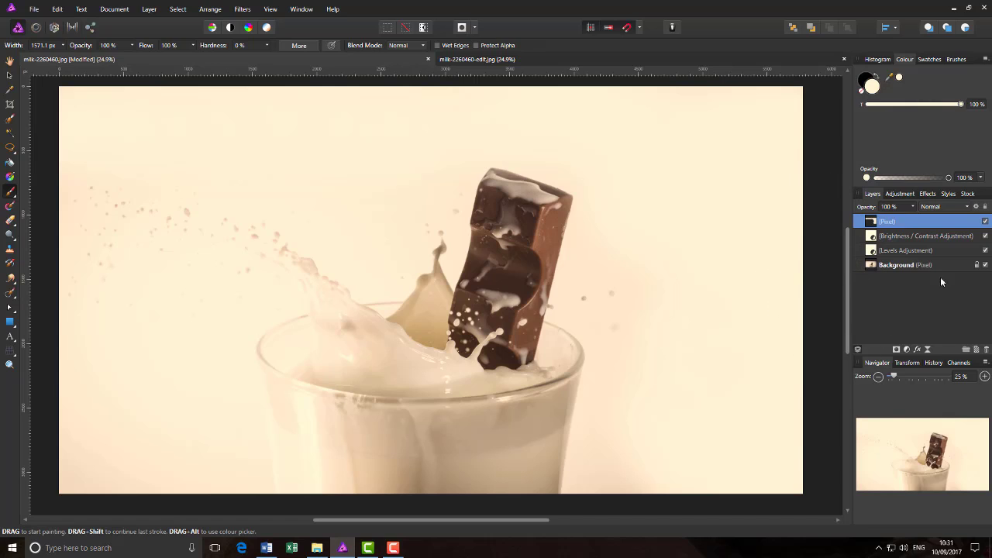
Select a milk droplet just above the splash tip on the Background layer, using the Selection Brush narrowed to 34.9 px
left_click(907, 267)
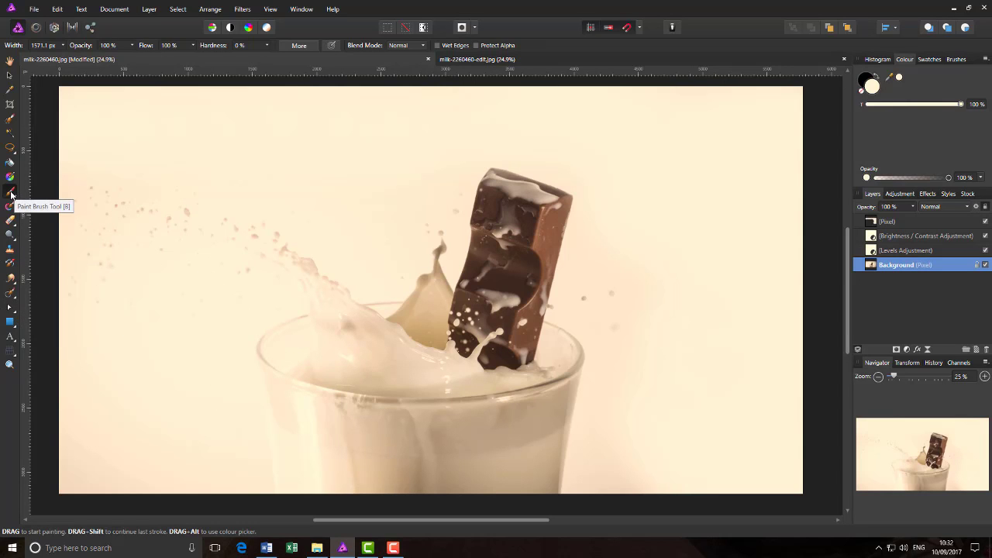
left_click(9, 121)
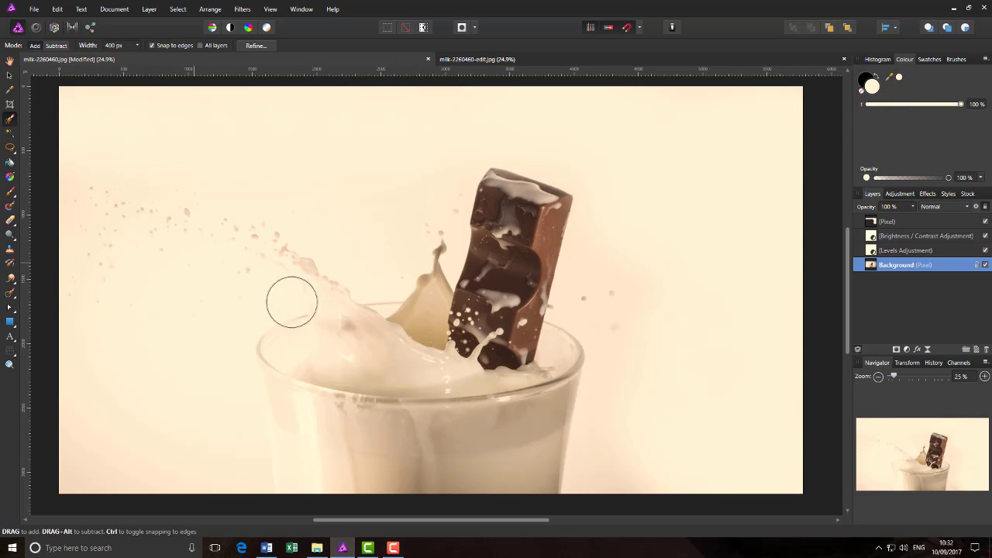
left_click_drag(897, 375, 919, 378)
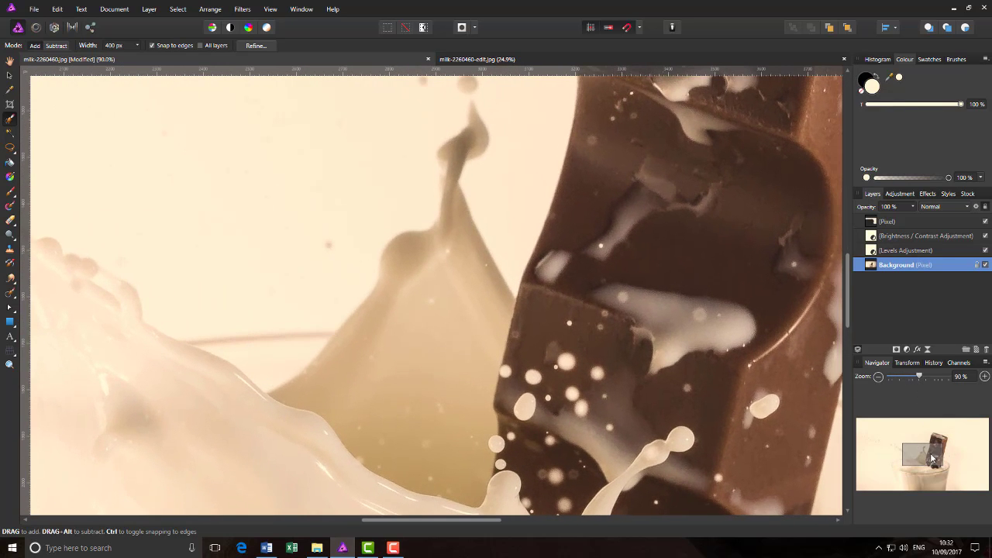
left_click_drag(931, 442, 896, 450)
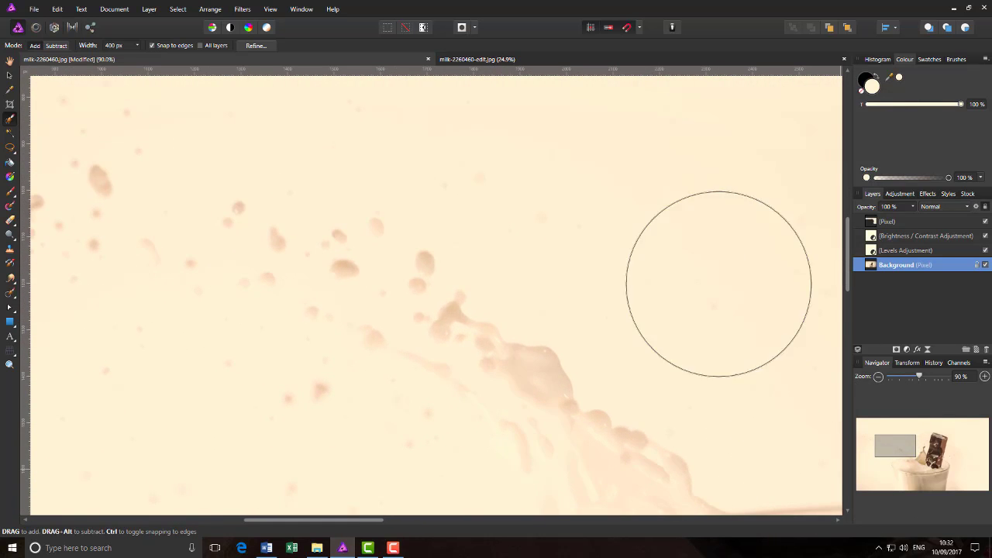
key("bracketleft")
key("bracketleft")
key("bracketleft")
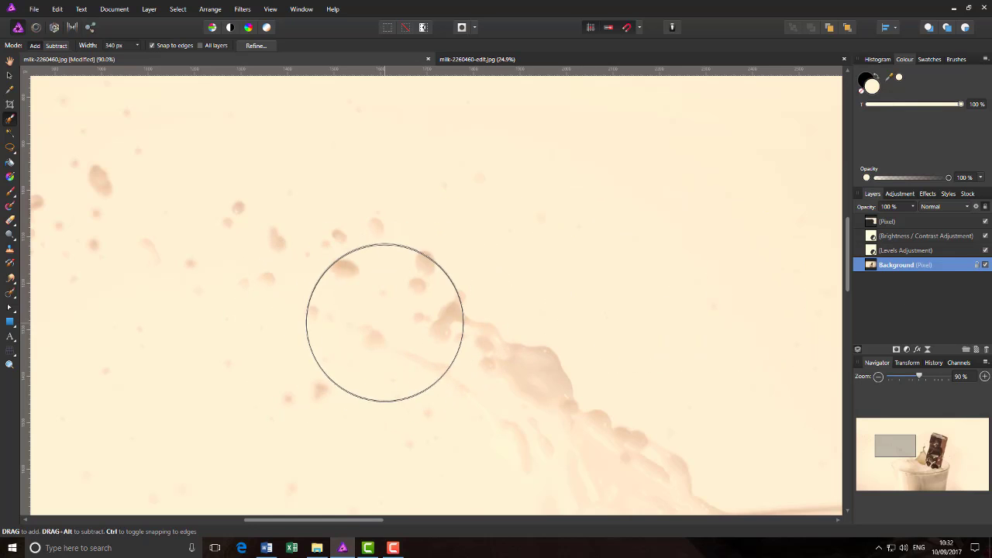
key("bracketleft")
key("bracketleft")
key("bracketleft")
key("bracketleft")
key("bracketleft")
key("bracketleft")
key("bracketleft")
key("bracketleft")
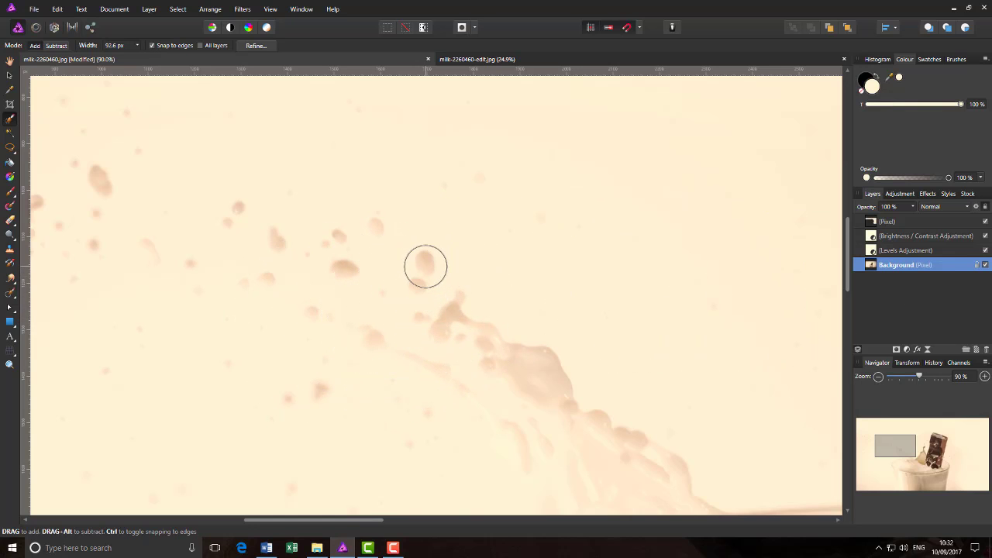
key("bracketleft")
key("bracketleft")
key("bracketleft")
key("bracketleft")
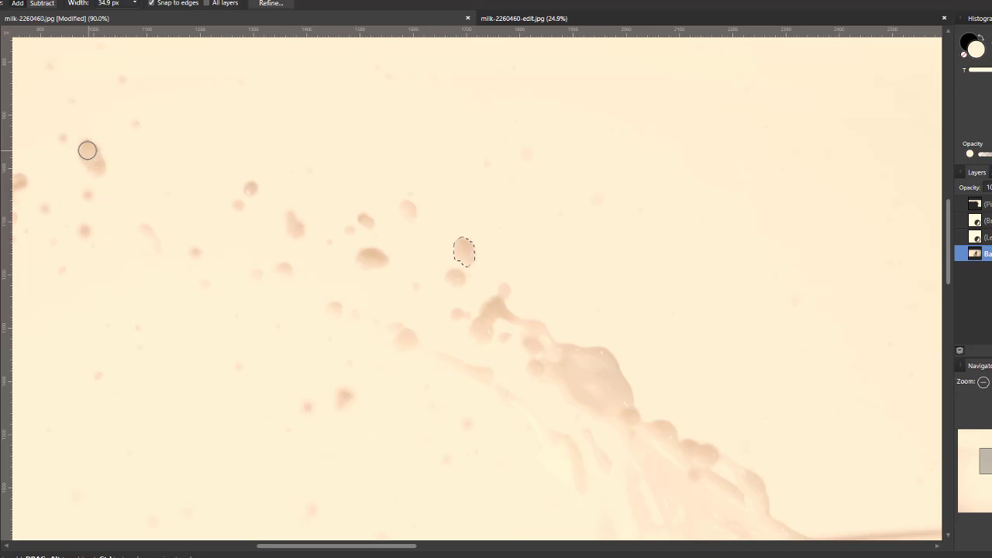
Add three more droplets farther left along the splash trail to the selection, narrowing the selection brush to 25.2 px
left_click_drag(87, 151, 93, 165)
key("bracketleft")
key("bracketleft")
left_click(249, 188)
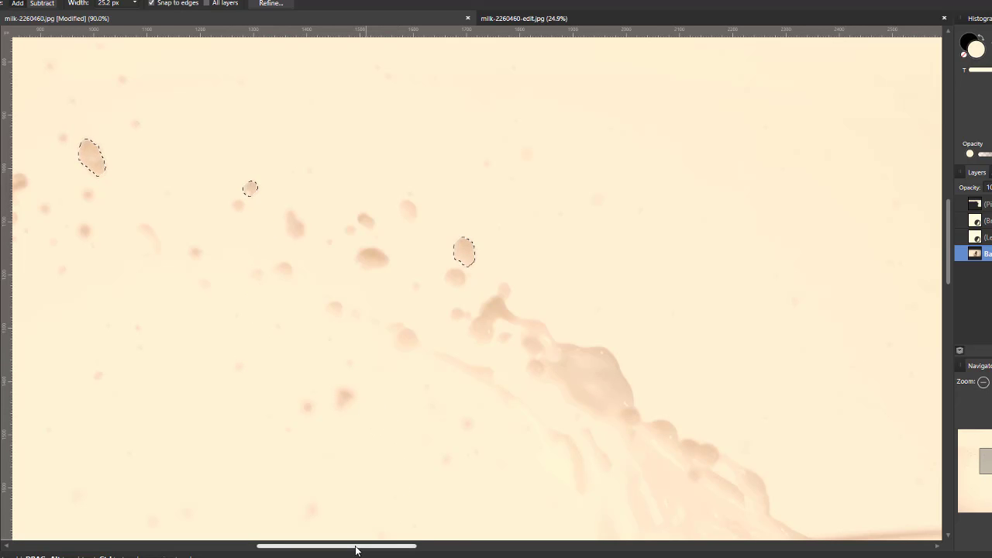
left_click_drag(357, 550, 303, 549)
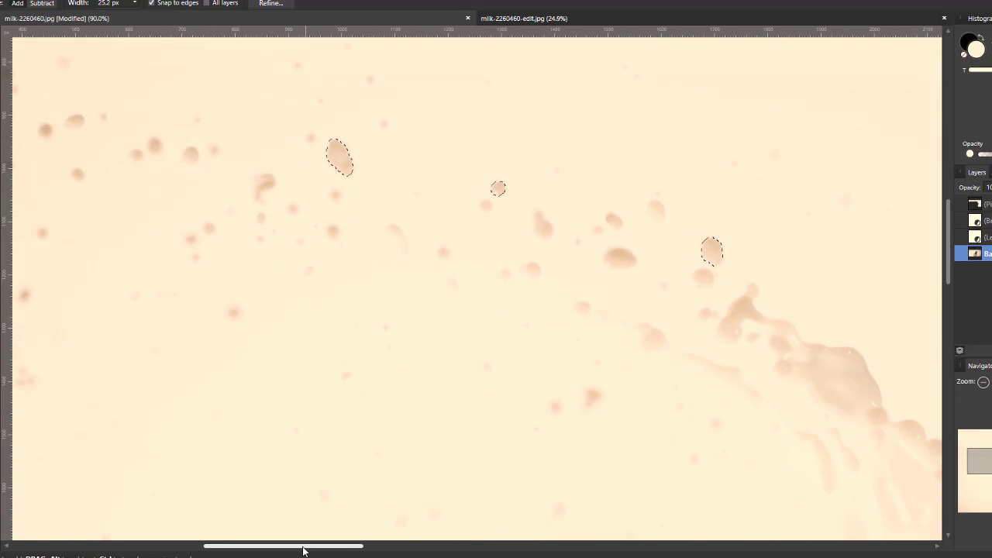
left_click(194, 155)
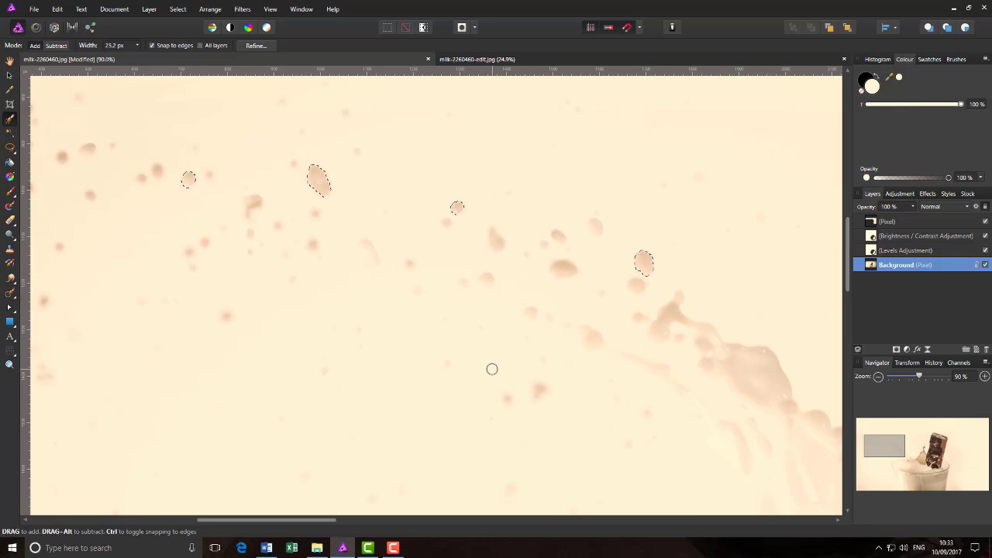
Copy the selected droplets onto a new layer, checking them with the original Background hidden, and clear the selection
key("ctrl+j")
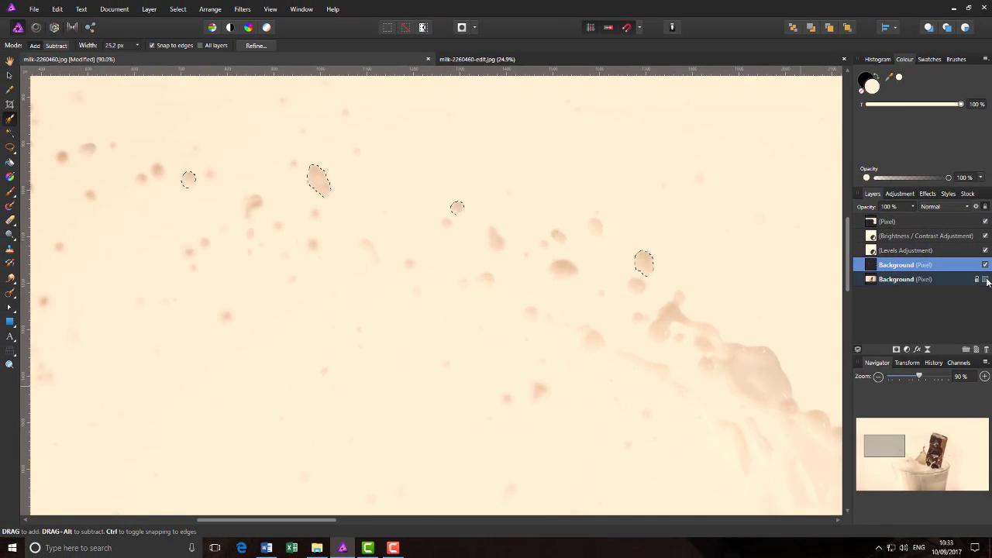
left_click(980, 279)
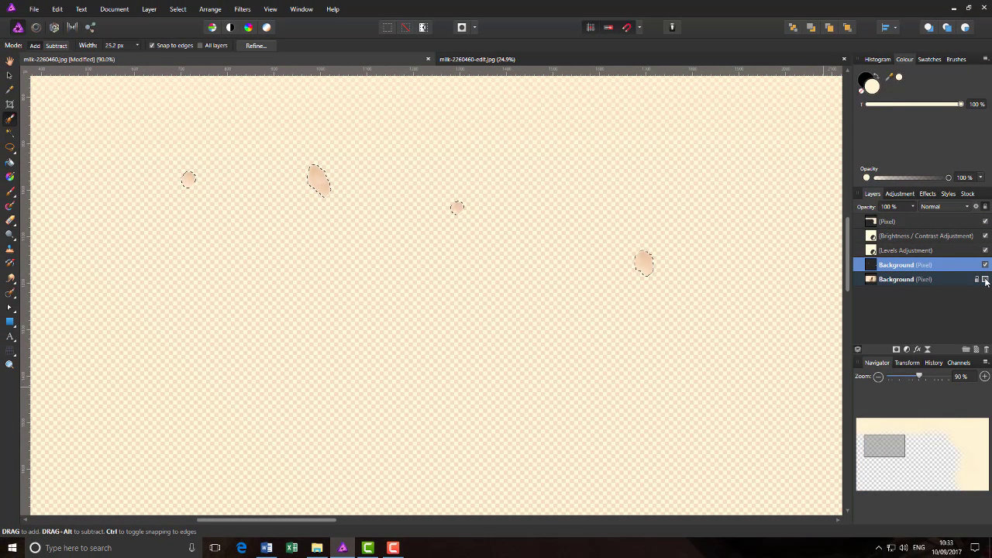
left_click(985, 279)
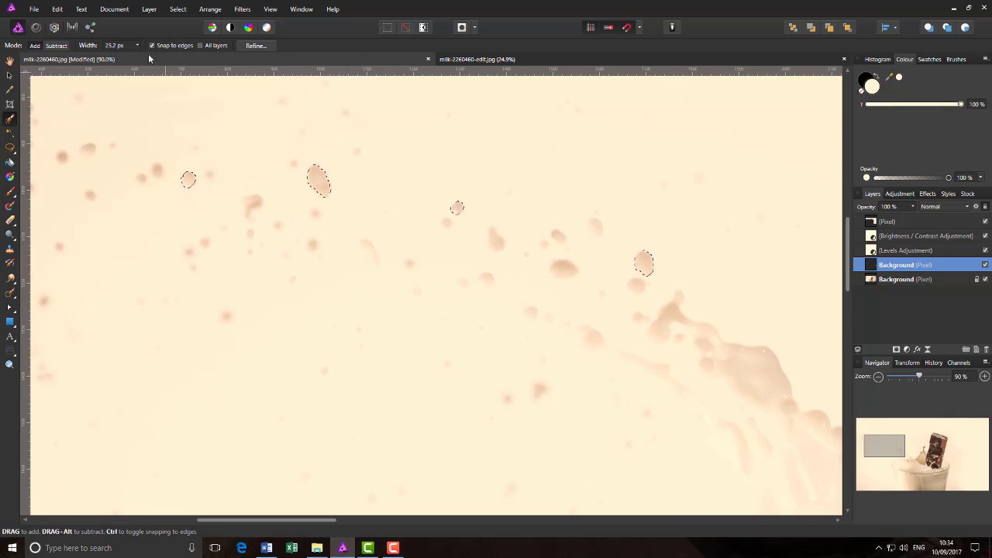
left_click(180, 11)
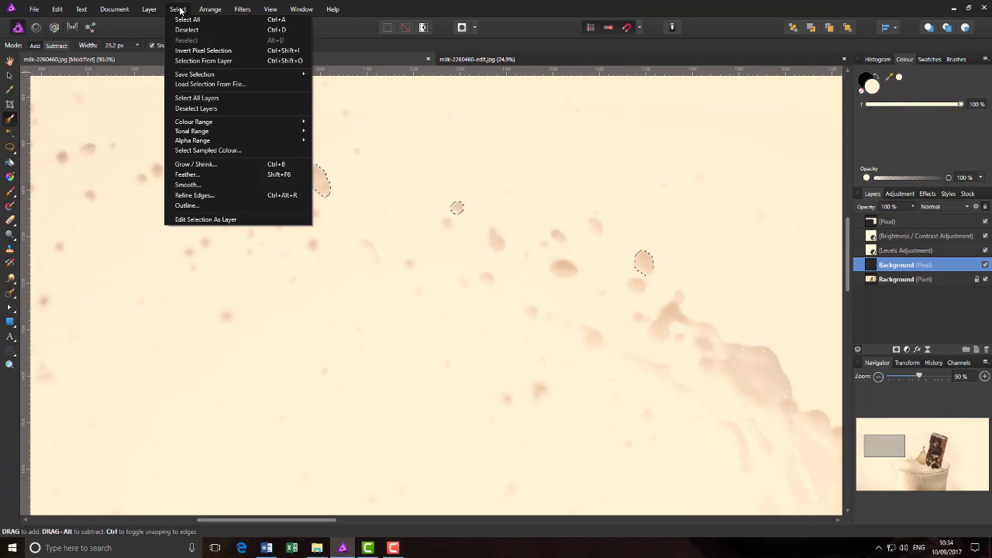
left_click(273, 31)
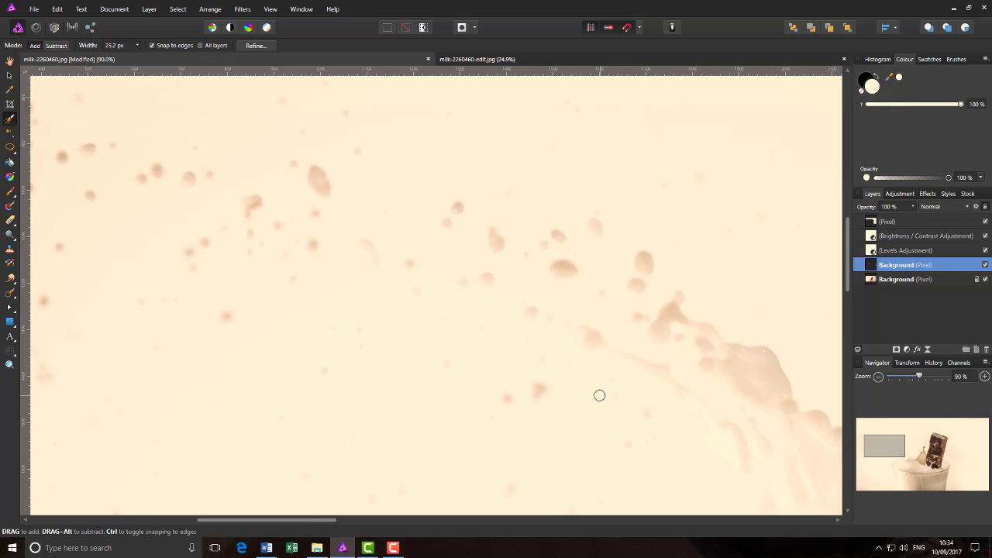
Move the copied droplets to the right, above the splash, and bring their layer to the top of the layer stack
key("ctrl+0")
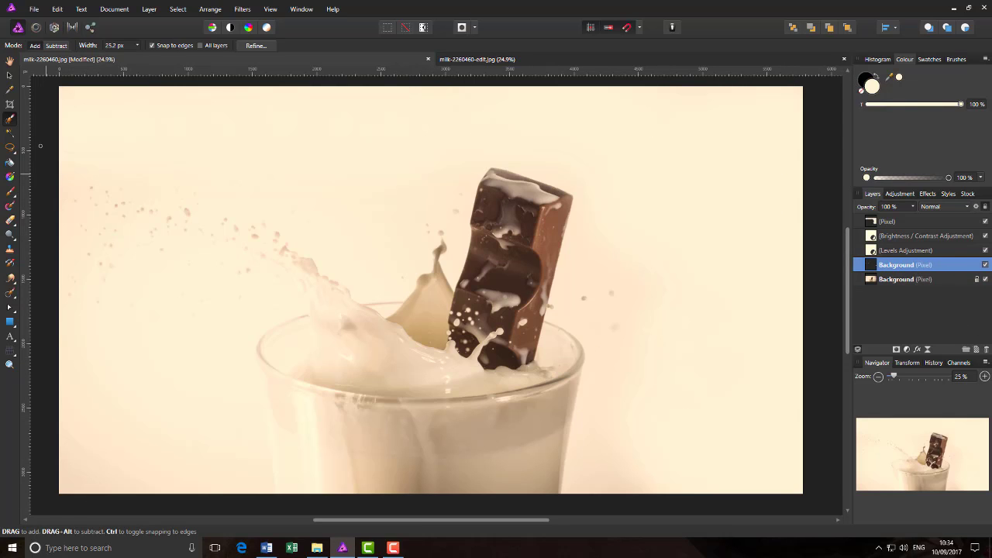
left_click(9, 75)
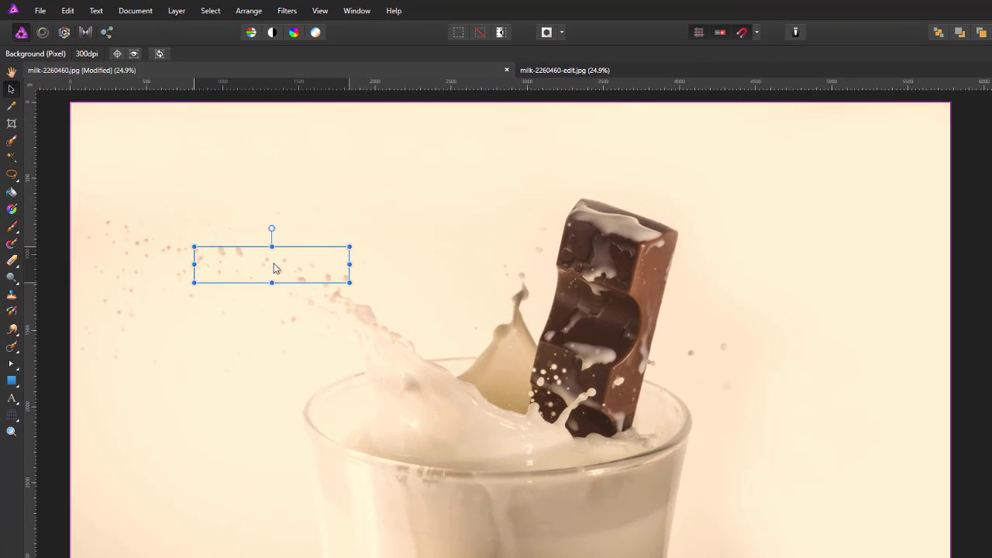
left_click_drag(273, 267, 394, 257)
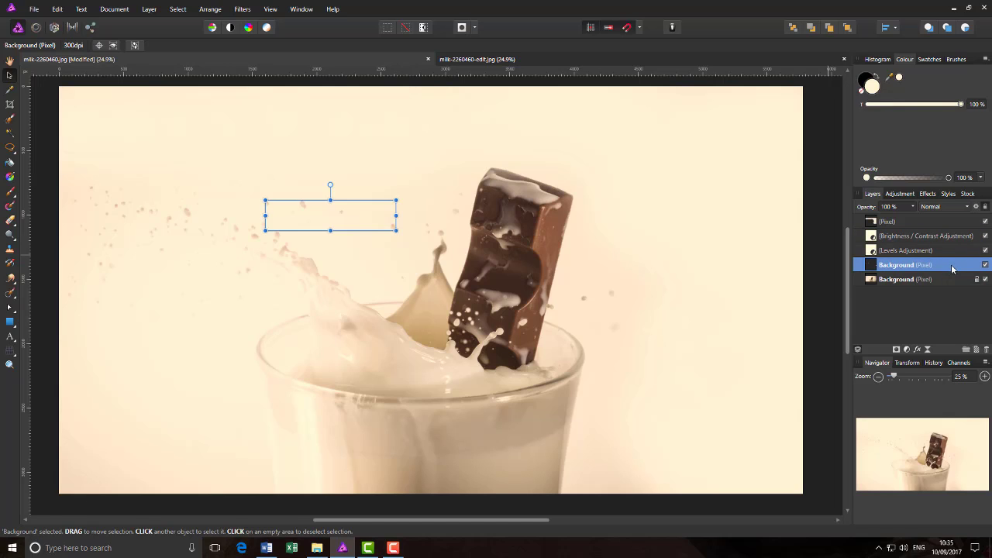
left_click_drag(947, 267, 947, 220)
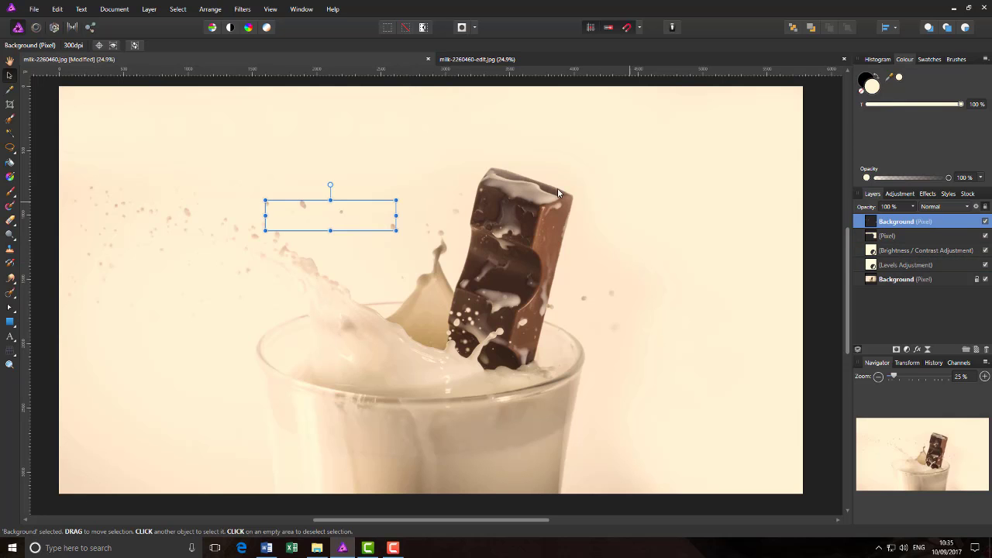
Reposition the copied droplets below the splash trail left of the glass, enlarging them slightly and rotating them upside down along the trail's slope
left_click_drag(363, 221, 269, 316)
left_click_drag(197, 267, 175, 355)
left_click_drag(227, 318, 227, 281)
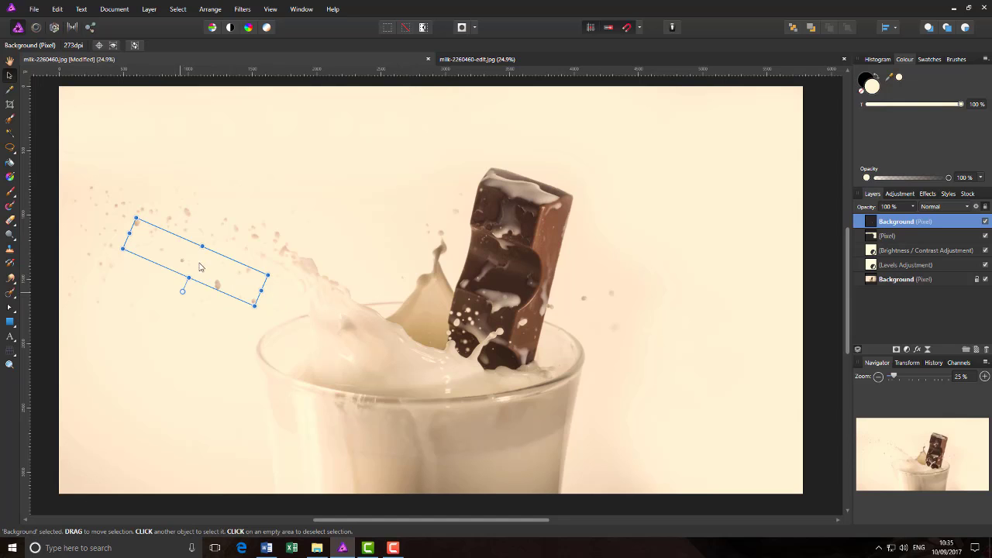
Rename the copied droplets' layer as splash
double_click(899, 224)
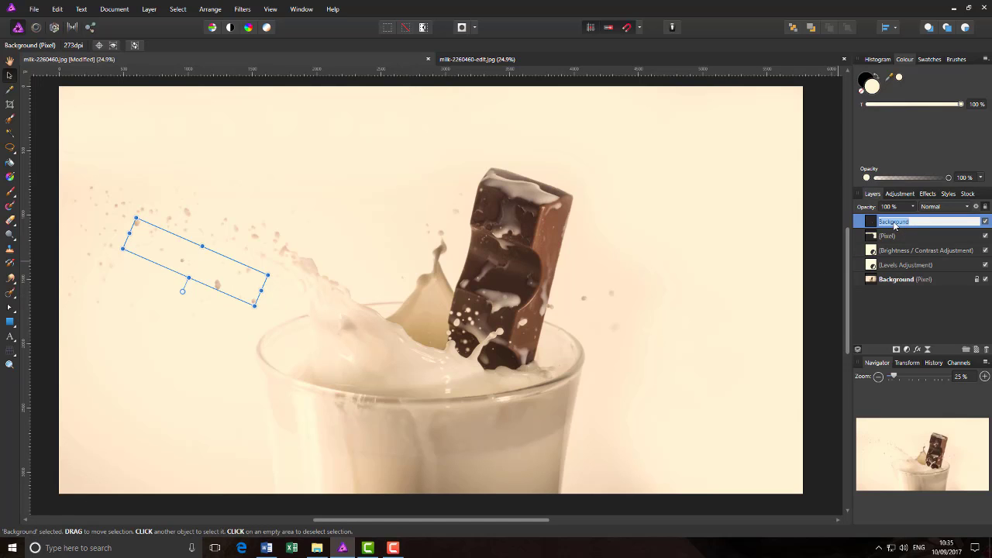
type("splash")
key("Return")
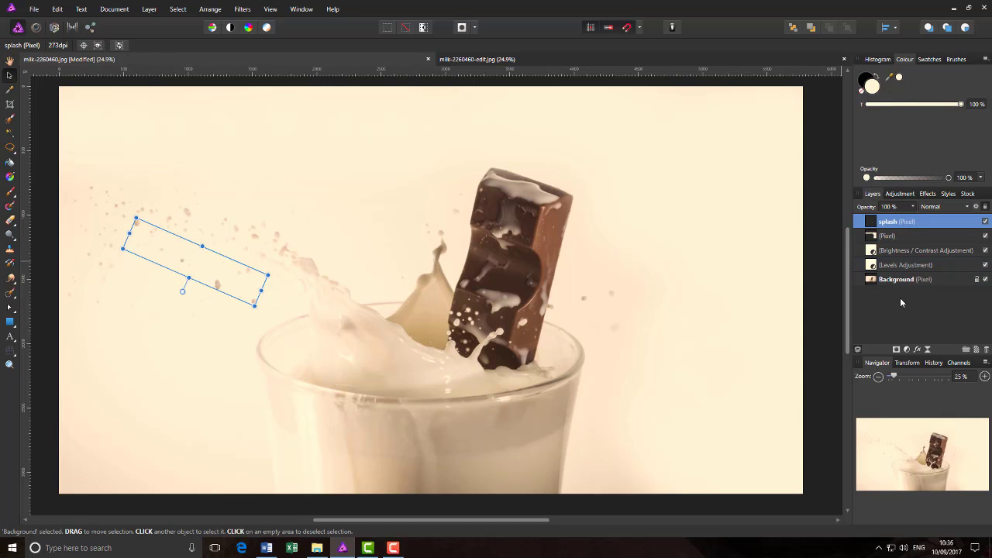
Duplicate the splash layer and place the copy above the milk splash over the glass, rotated more steeply along the trail's slope
right_click(928, 224)
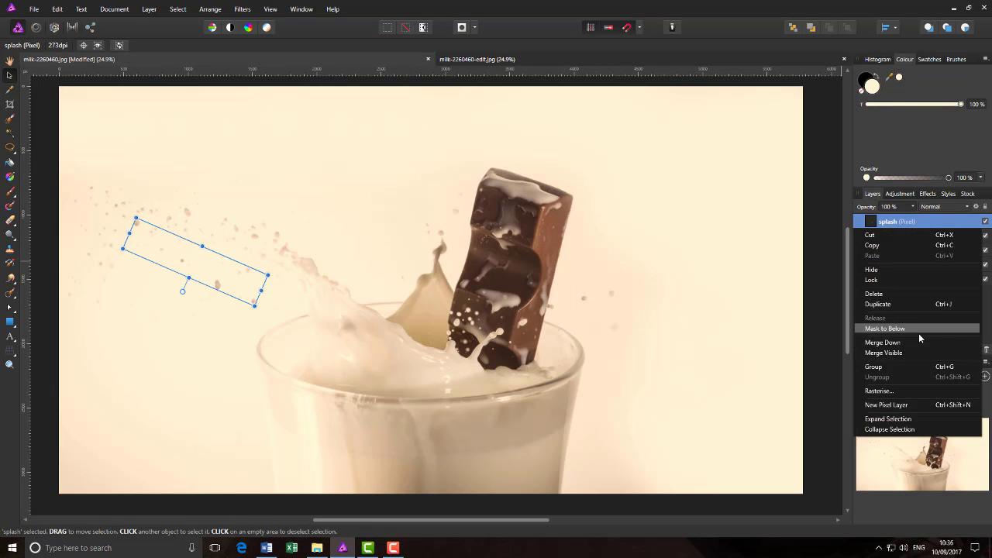
left_click(890, 304)
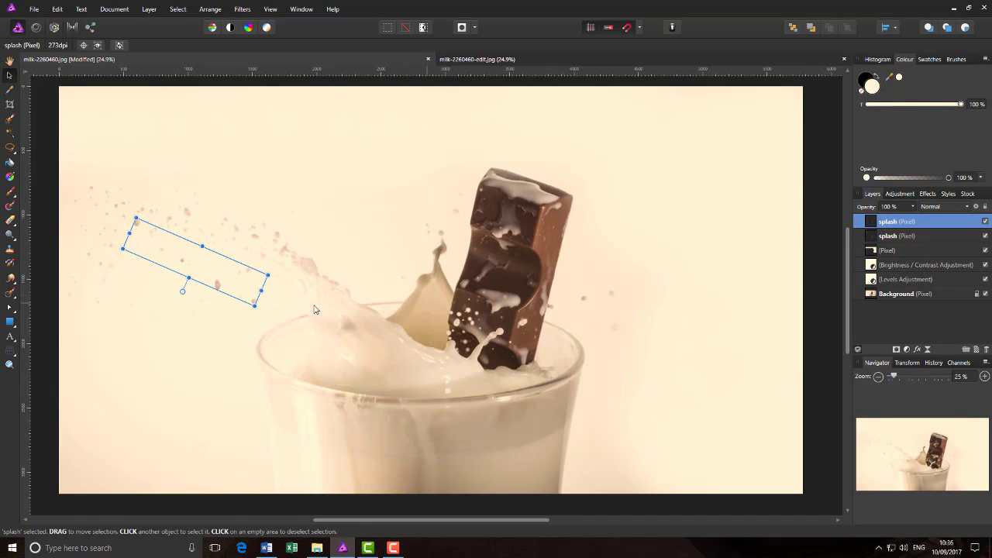
left_click_drag(212, 262, 329, 262)
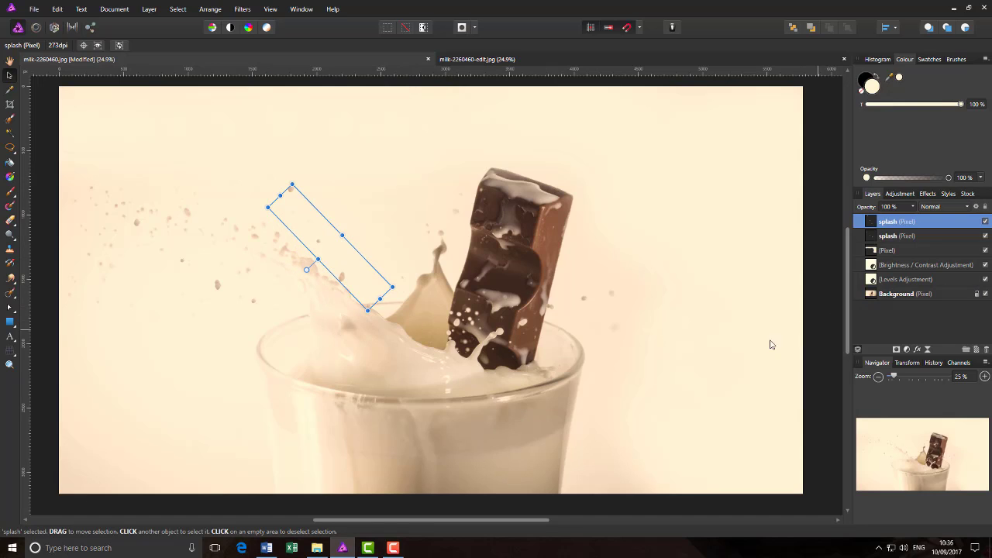
left_click(9, 61)
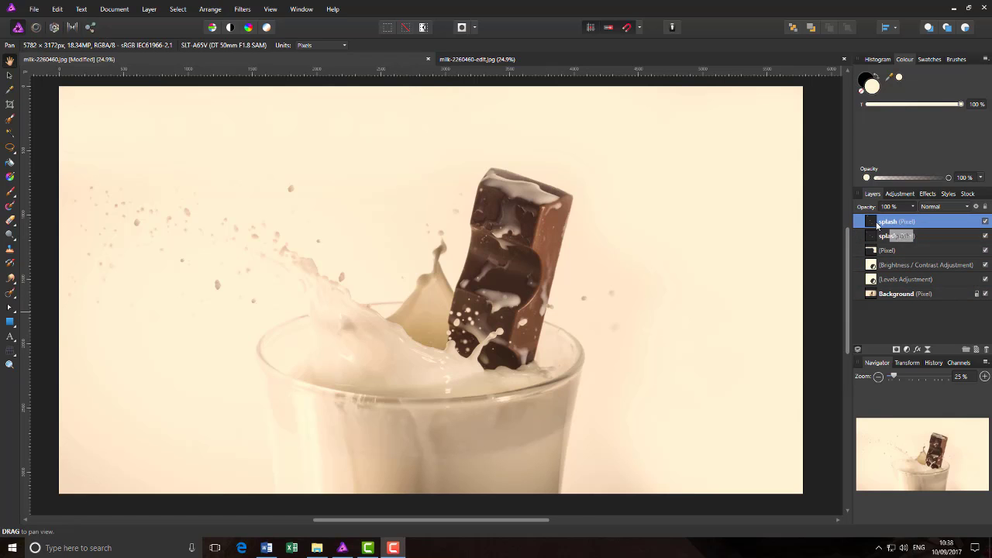
Merge all visible layers into a new pixel layer at the top of the stack with Merge Visible
right_click(923, 223)
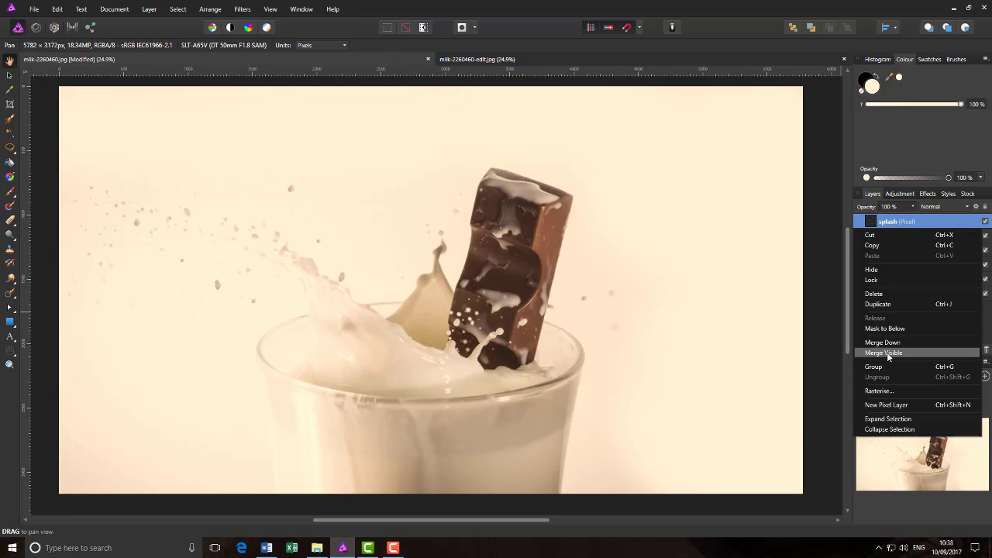
left_click(150, 9)
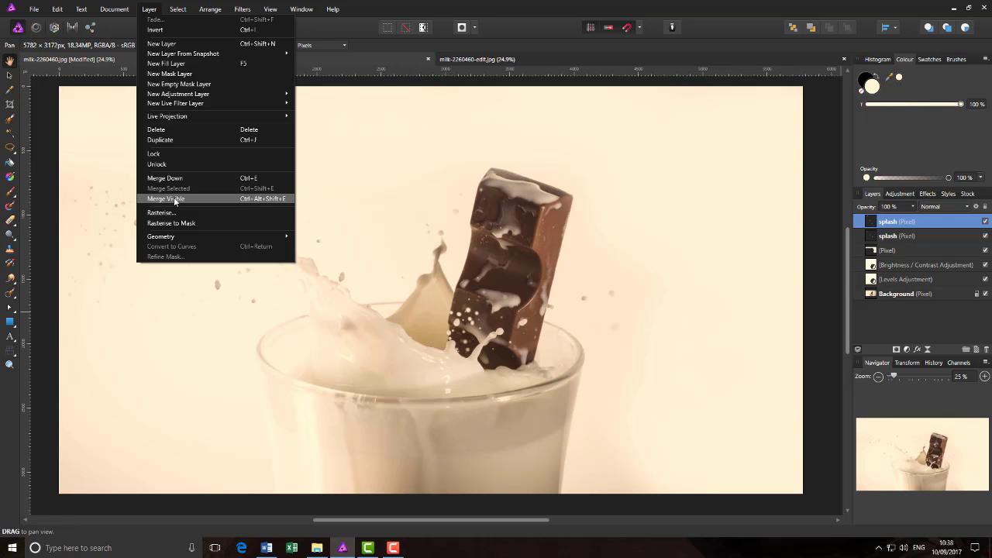
left_click(927, 224)
right_click(927, 225)
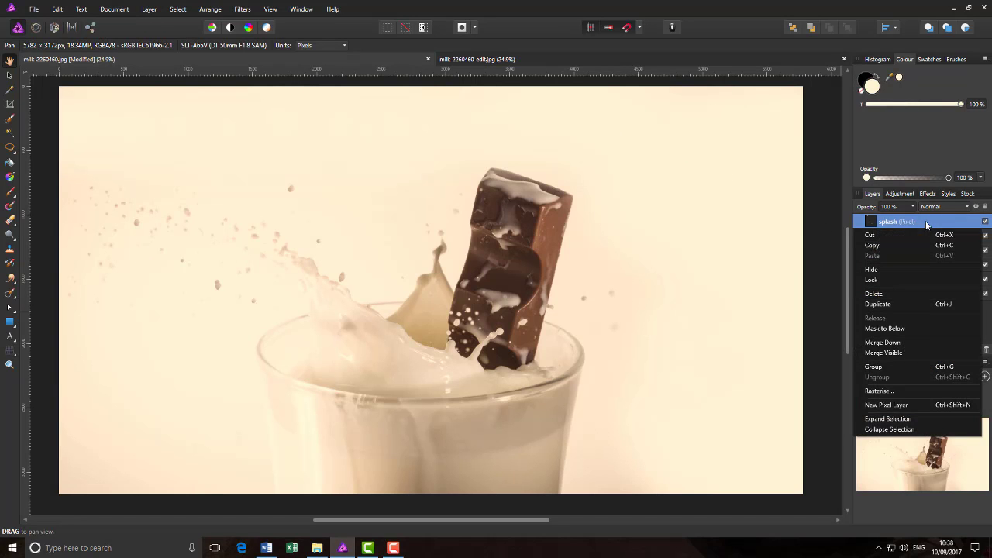
left_click(892, 354)
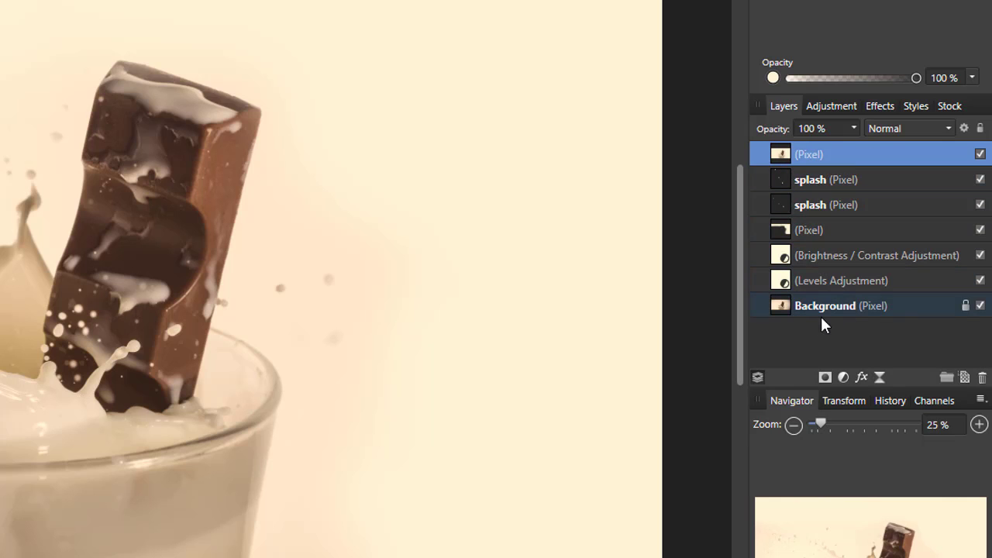
Check that the merged layer stands alone by hiding and reshowing the layers beneath it, and reselect the merged layer
left_click(980, 305)
left_click(981, 281)
left_click(981, 255)
left_click(981, 230)
left_click(981, 204)
left_click(981, 179)
left_click(981, 180)
left_click(981, 205)
left_click(981, 230)
left_click(980, 256)
left_click(977, 258)
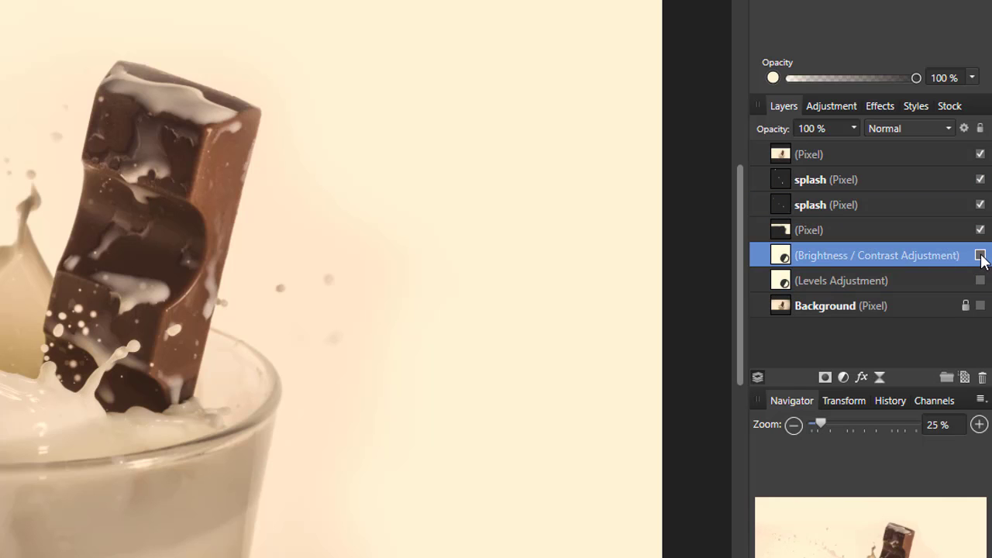
left_click(981, 281)
left_click(981, 306)
left_click(904, 153)
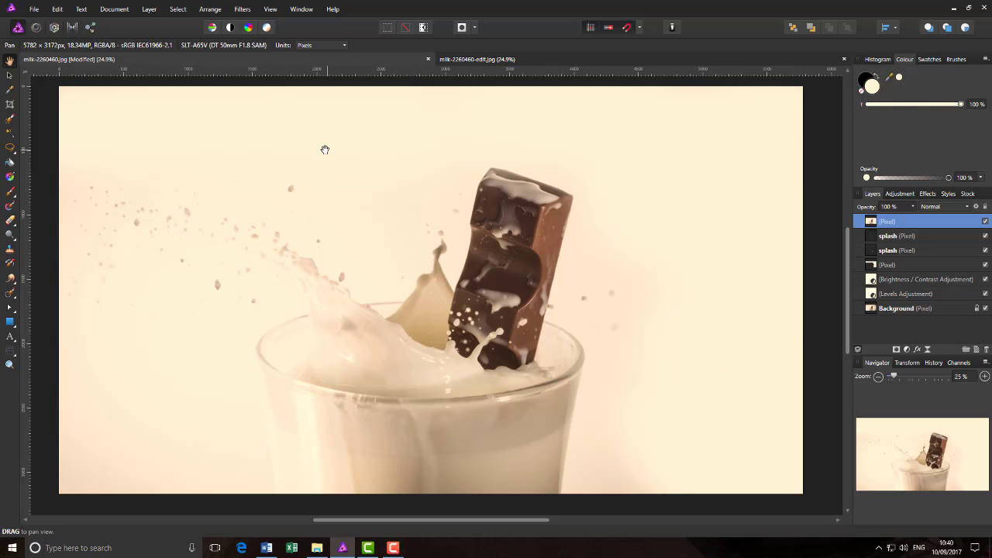
Apply the Clarity sharpening filter to the merged layer with a 20 px radius
left_click(243, 10)
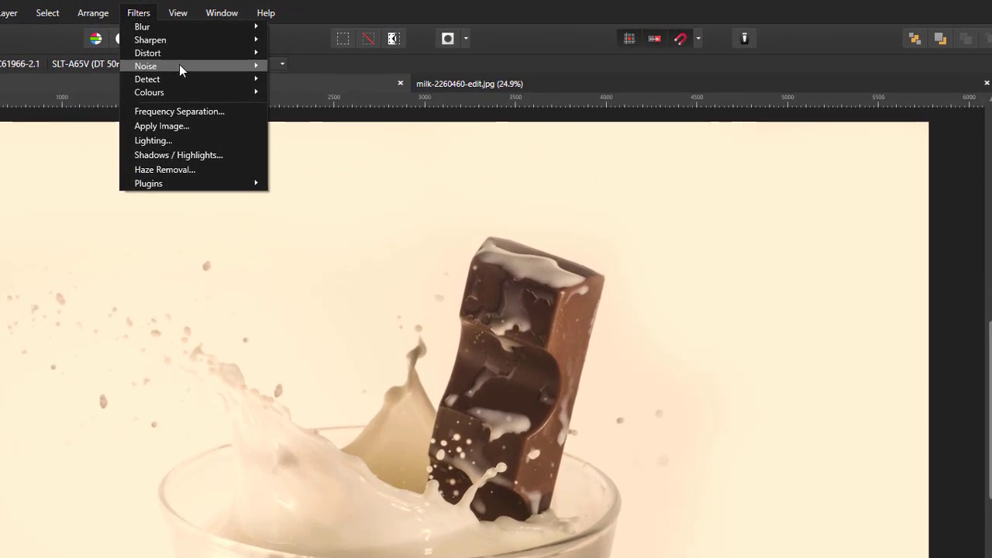
mouse_move(186, 93)
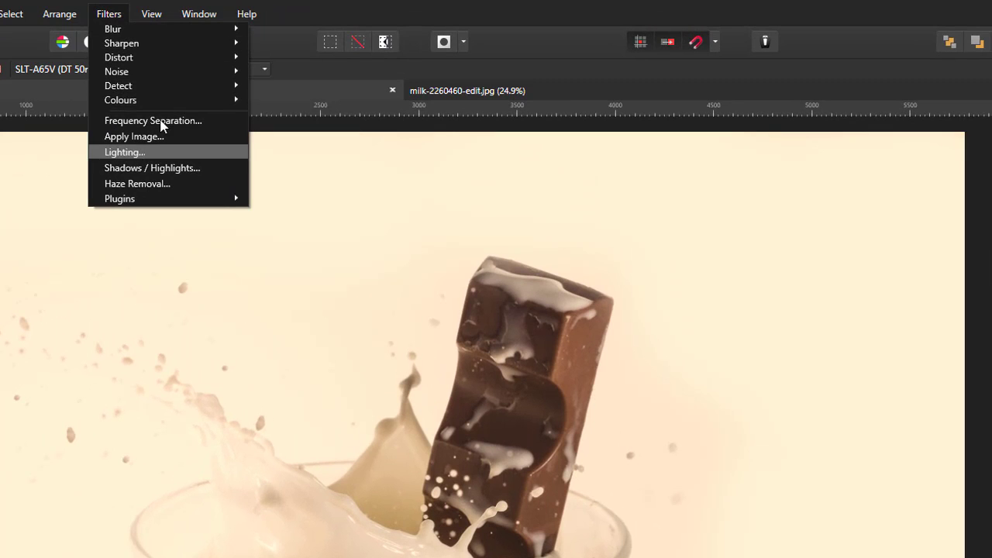
mouse_move(179, 50)
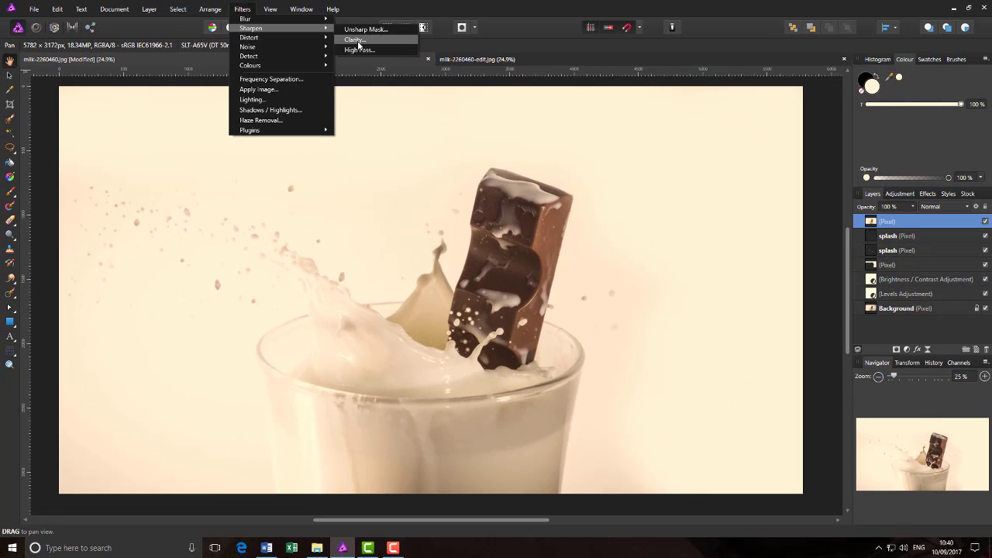
left_click(358, 45)
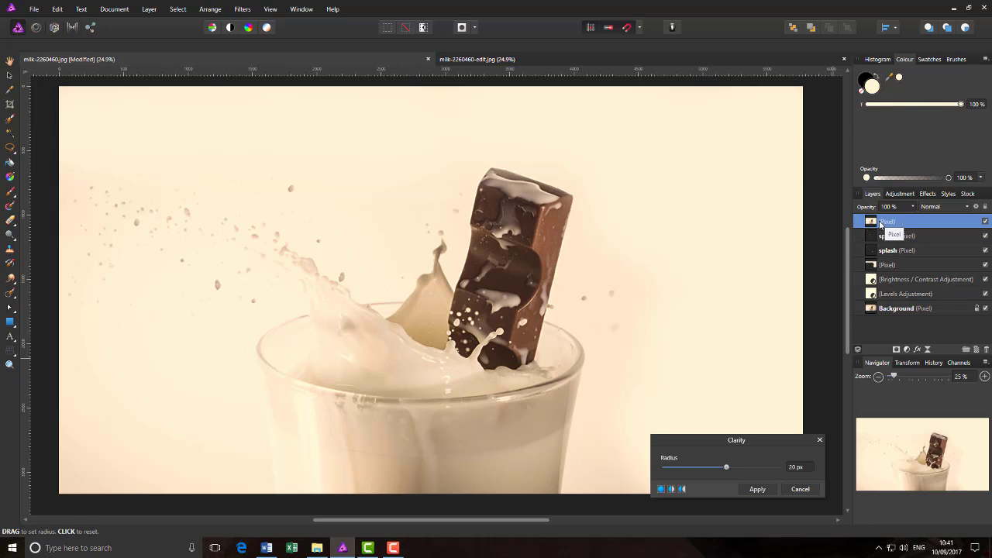
left_click(758, 489)
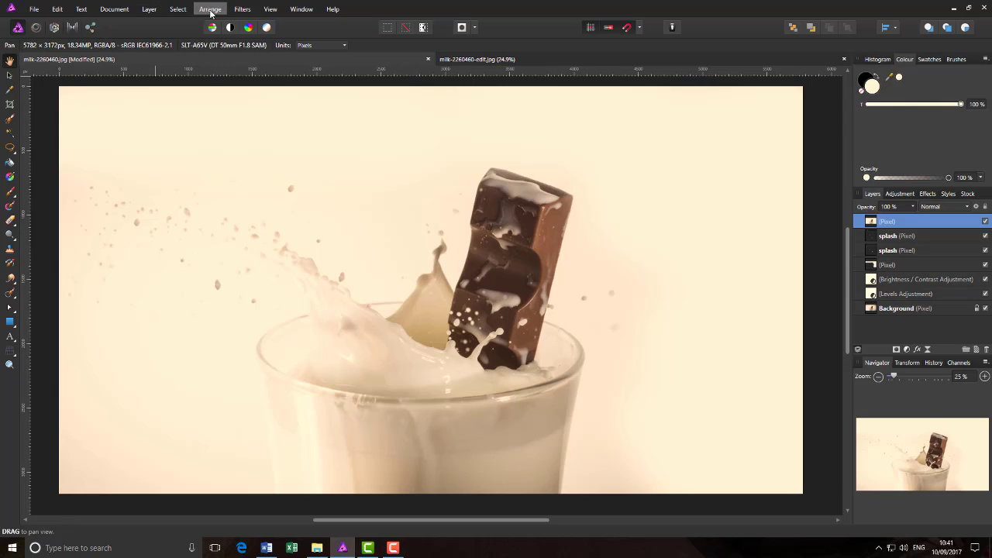
left_click(243, 9)
mouse_move(299, 43)
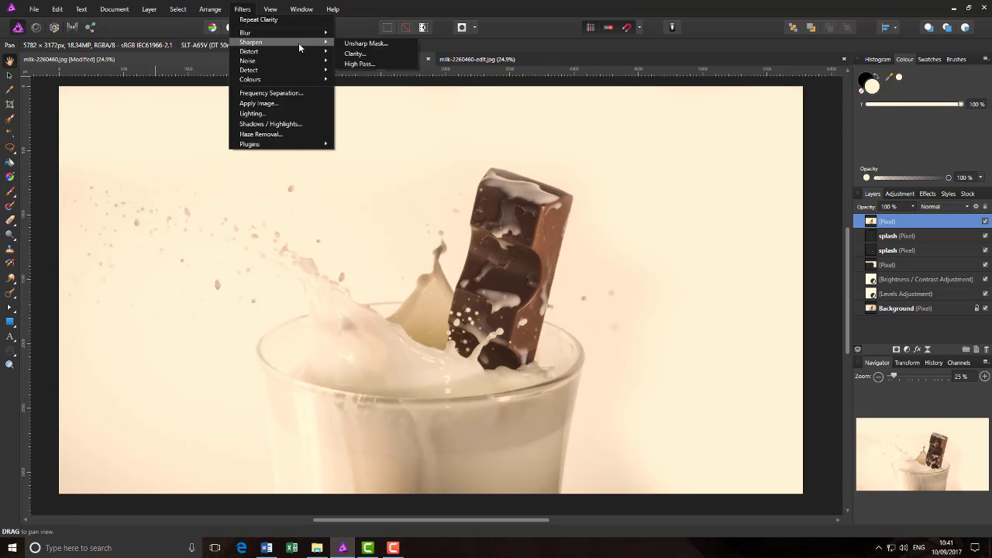
left_click(354, 54)
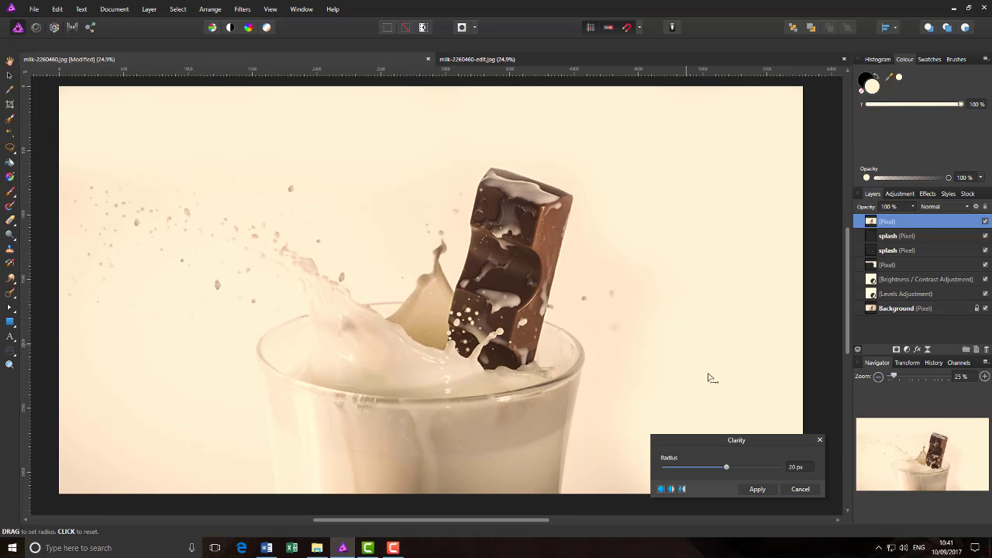
left_click(814, 491)
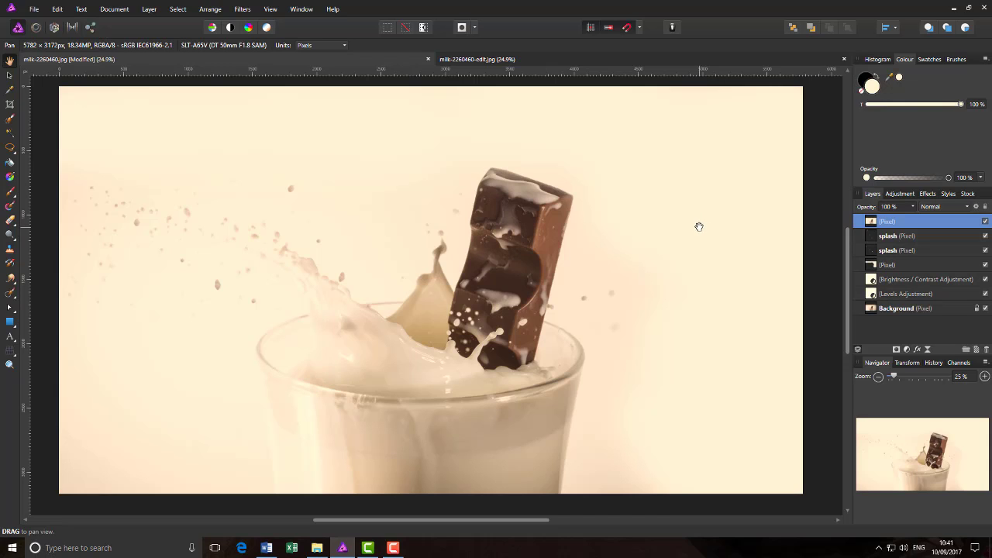
Add a live Clarity filter nested in the merged layer, set its radius to 20 px, and reopen its settings to check them
left_click(149, 9)
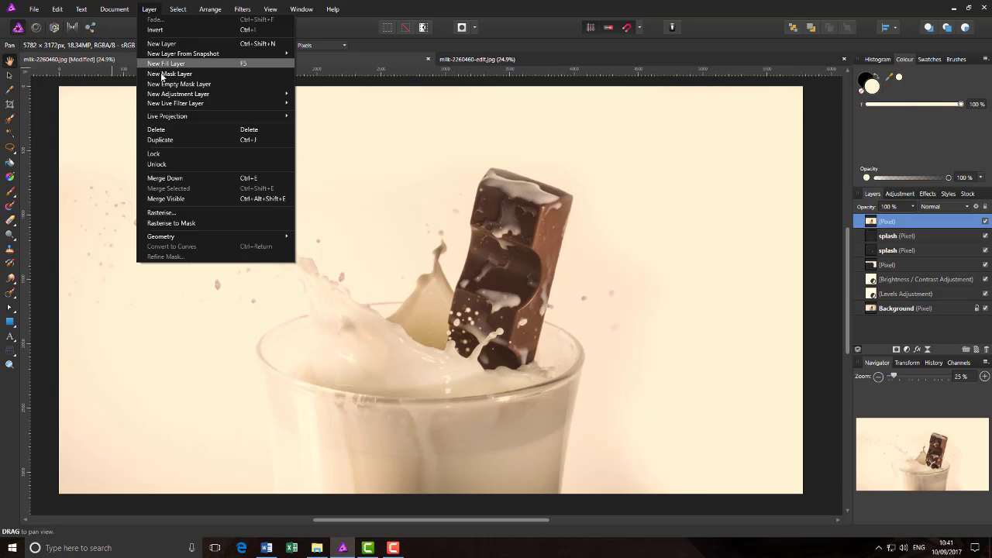
mouse_move(172, 106)
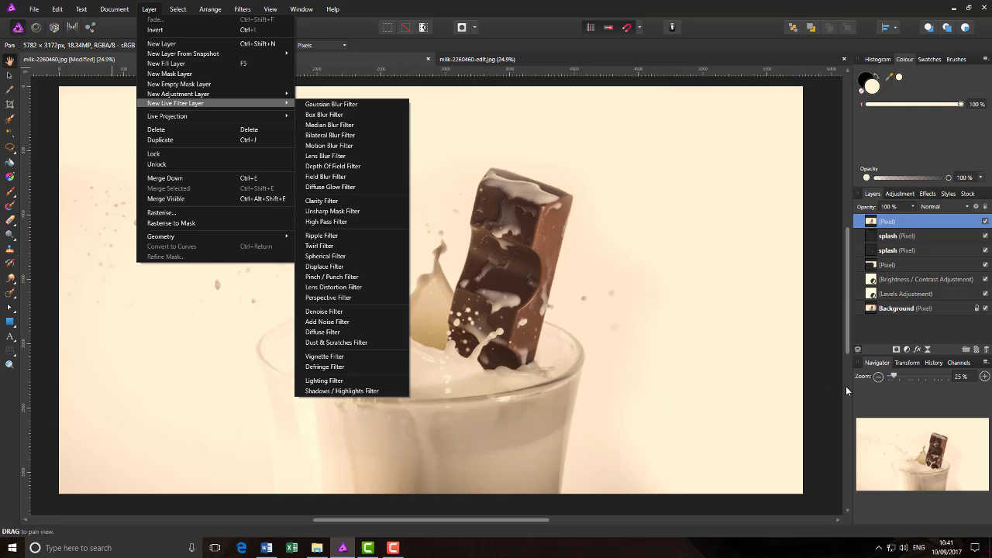
left_click(847, 350)
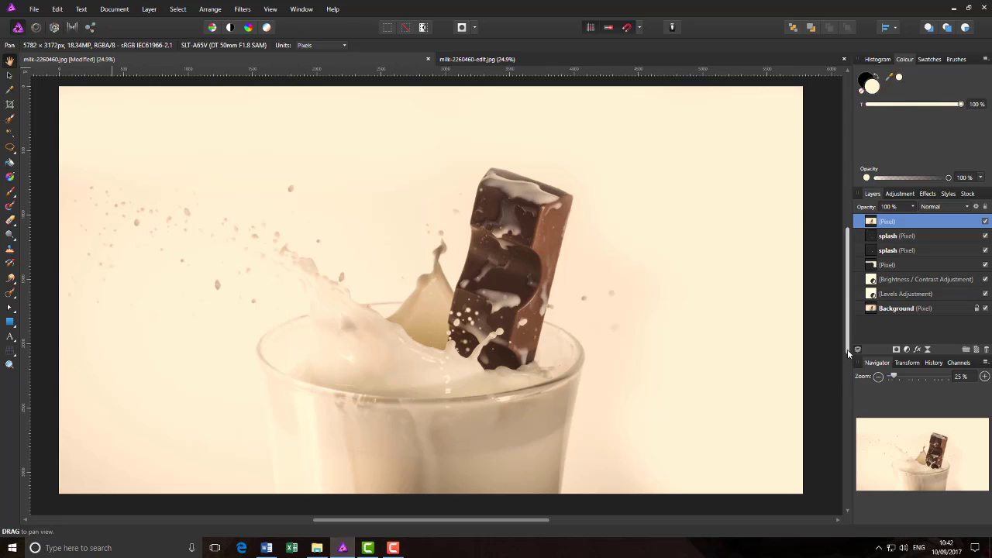
left_click(928, 350)
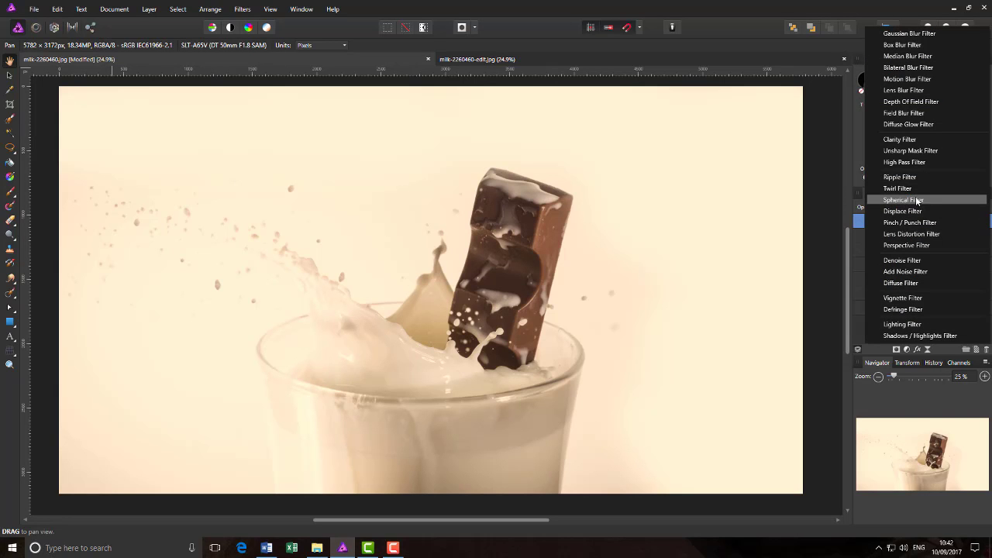
left_click(899, 140)
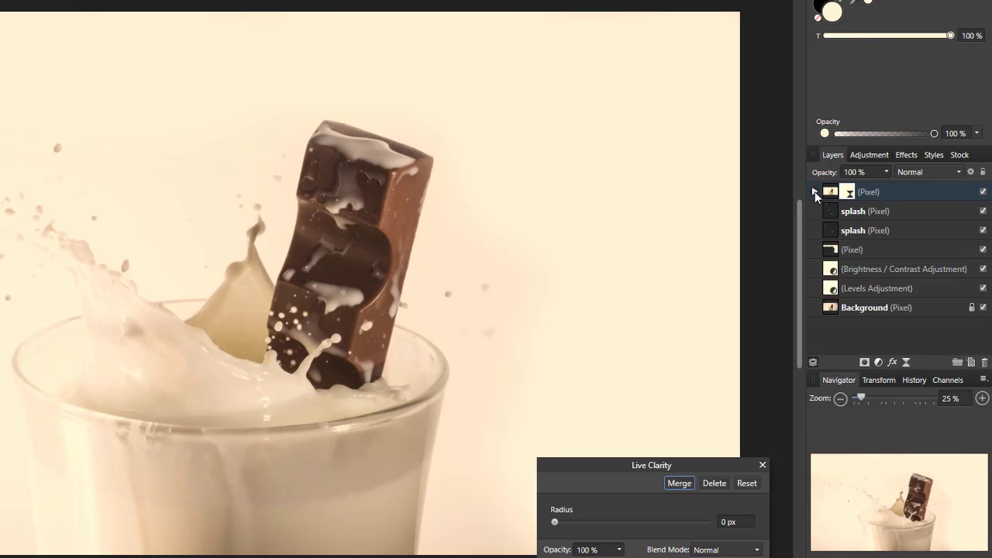
left_click(815, 191)
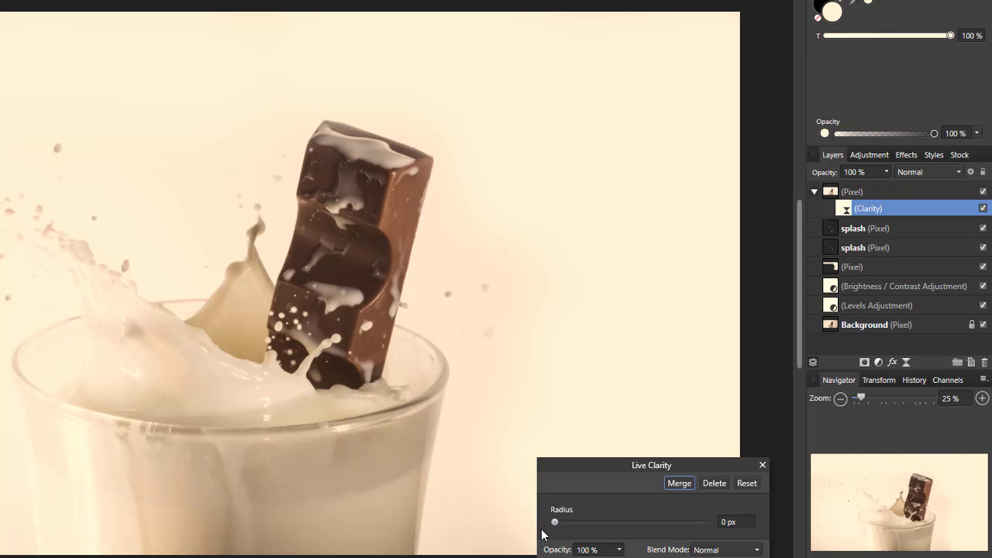
left_click_drag(555, 523, 637, 524)
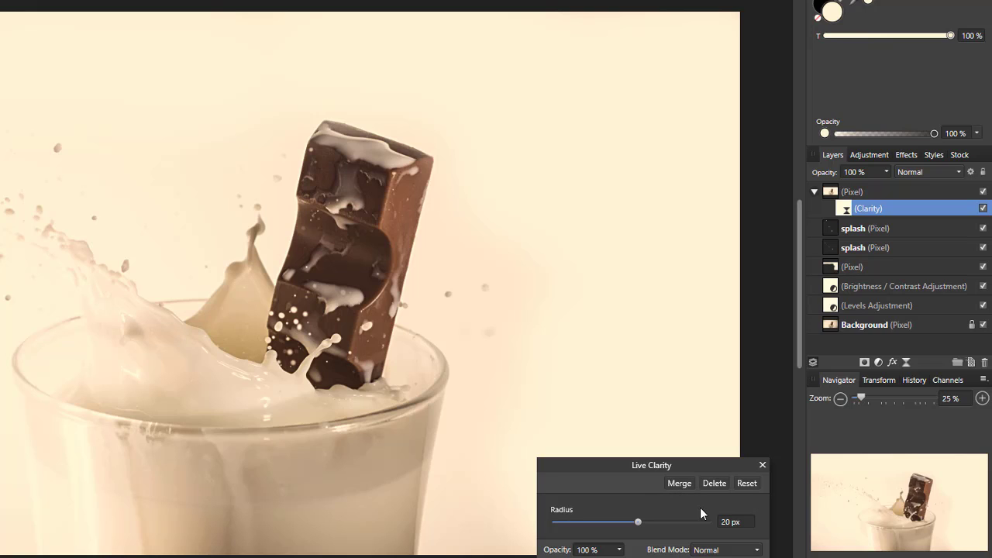
left_click(762, 467)
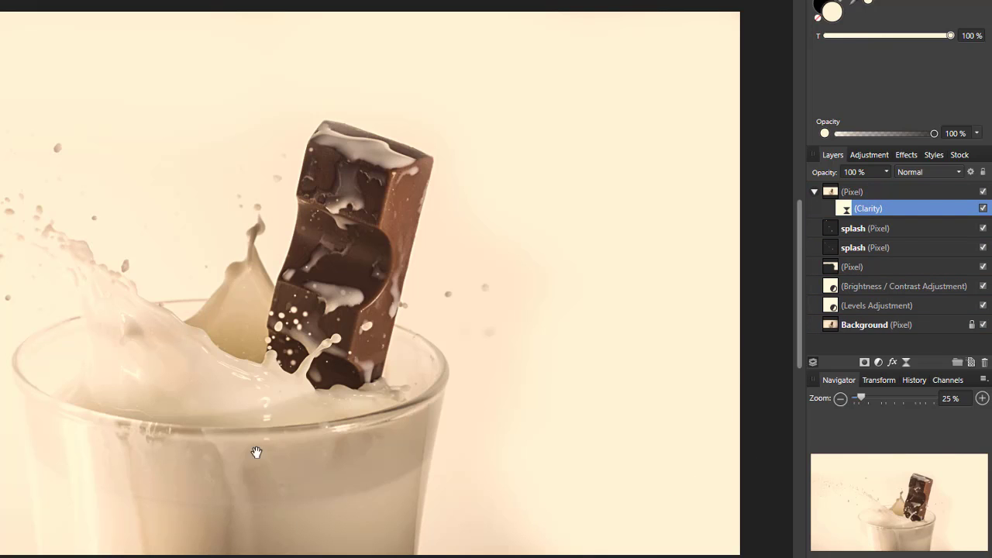
left_click(844, 210)
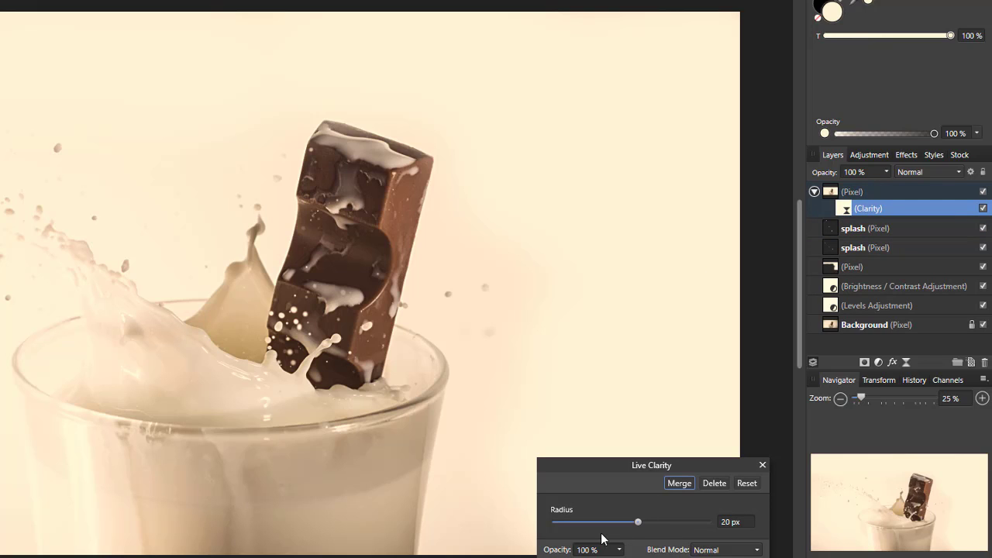
left_click(763, 466)
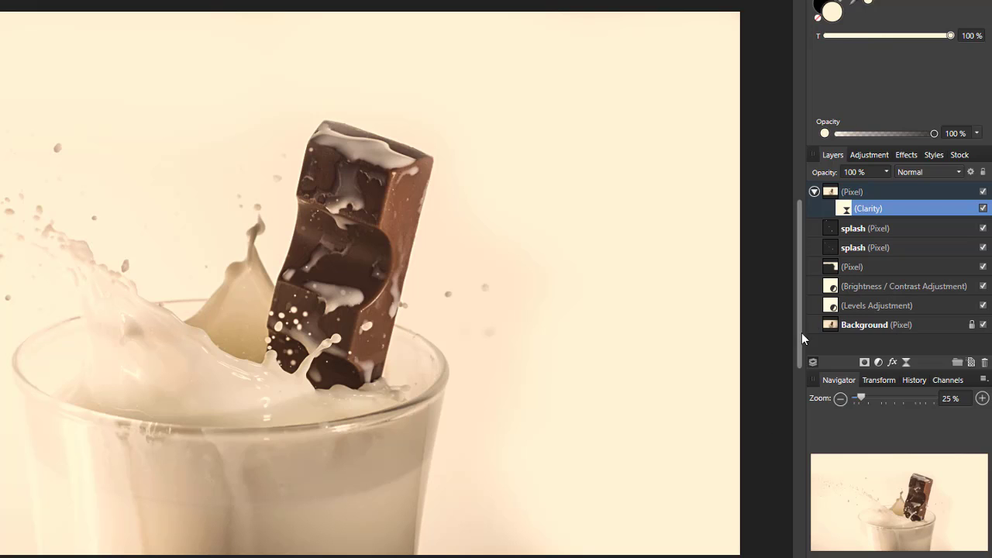
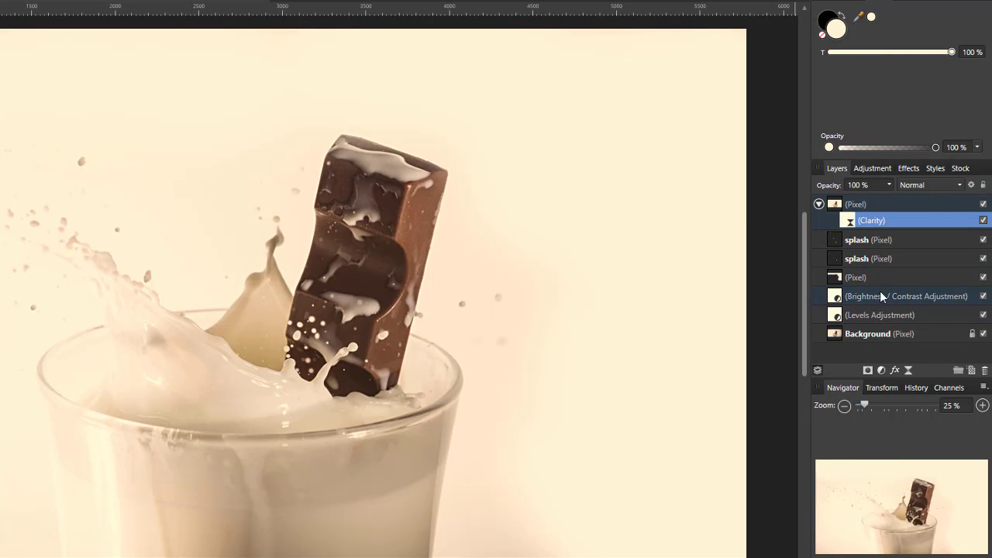
Collapse the merged layer with its nested filter and add an empty pixel layer above it
left_click(886, 205)
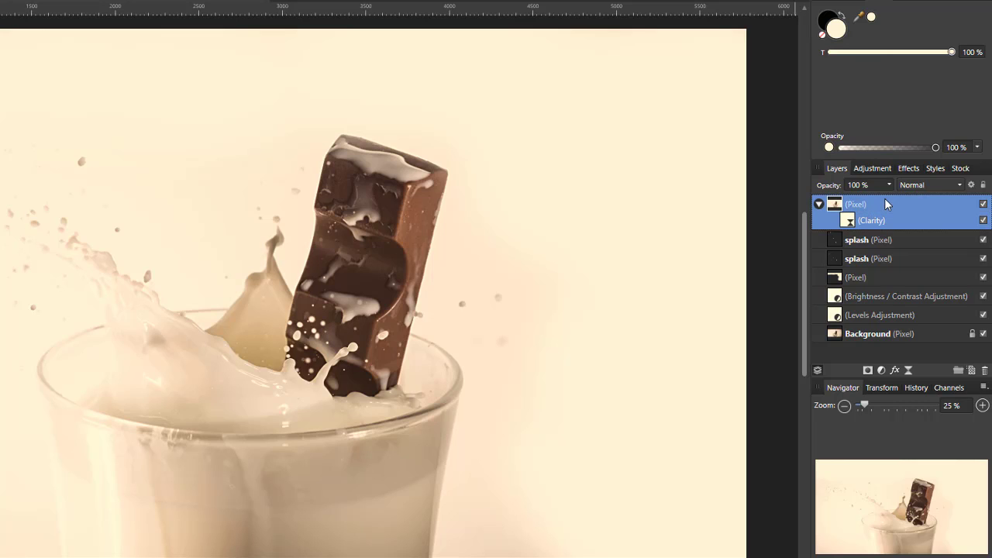
left_click(820, 206)
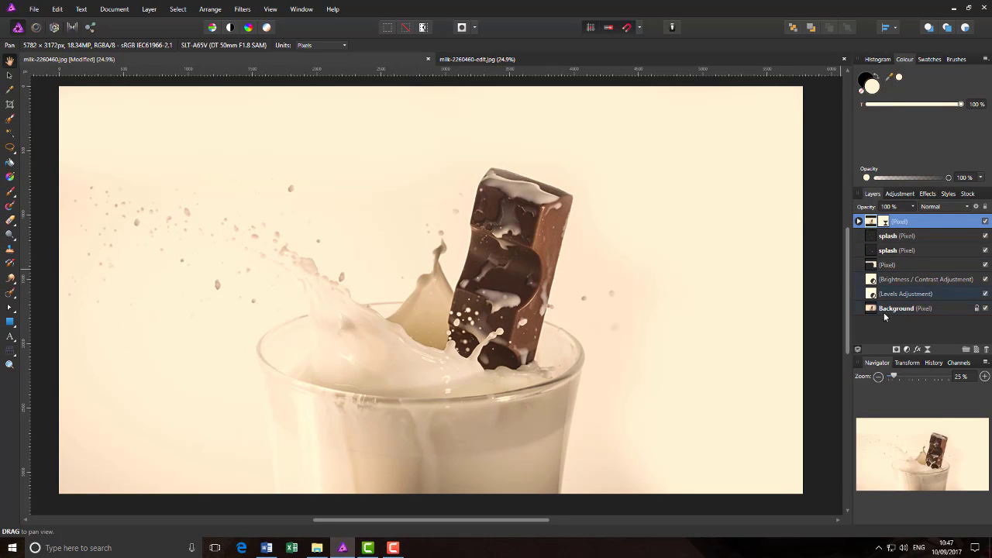
left_click(977, 351)
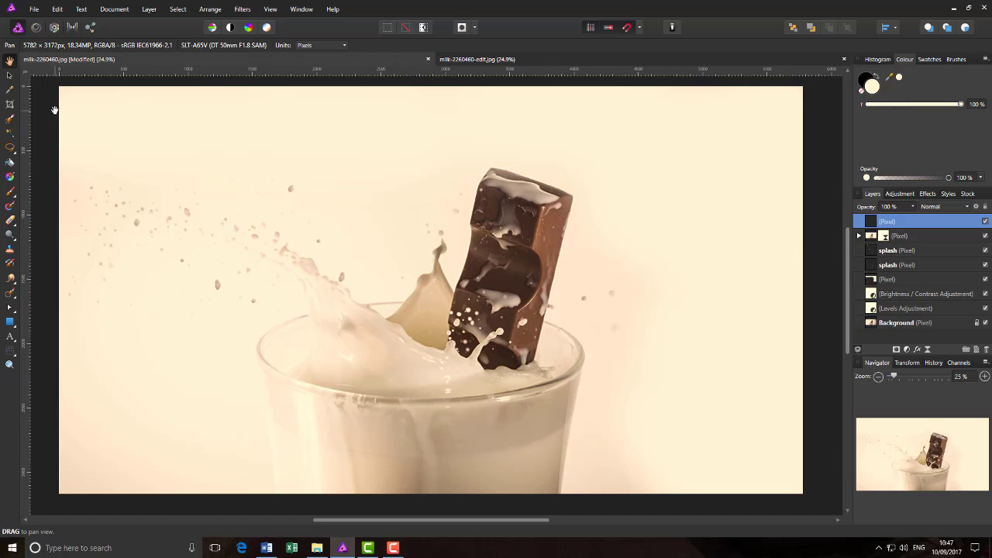
Fill the empty pixel layer with a linear gradient running vertically over the full image height and reverse its direction
left_click(10, 179)
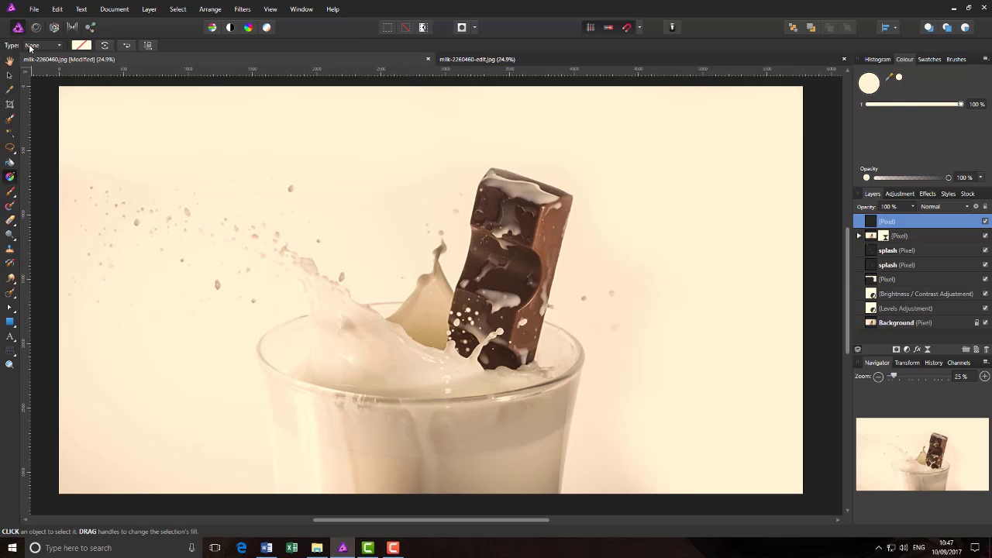
left_click(61, 48)
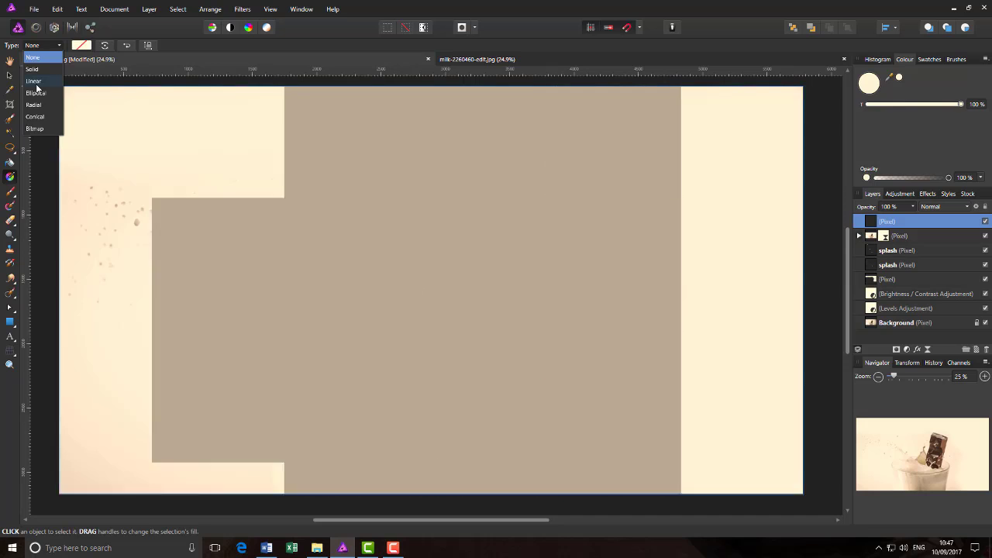
left_click(34, 82)
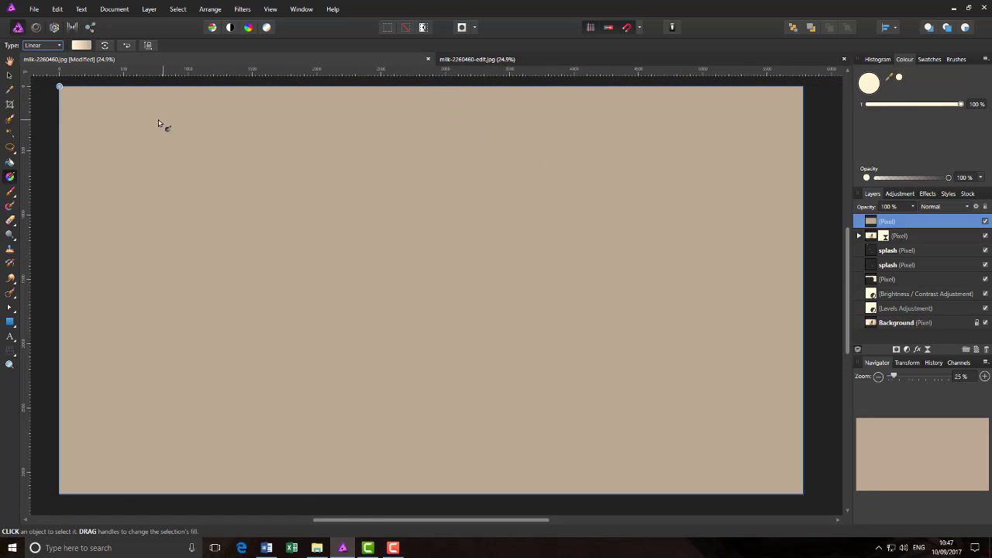
left_click_drag(427, 86, 428, 500)
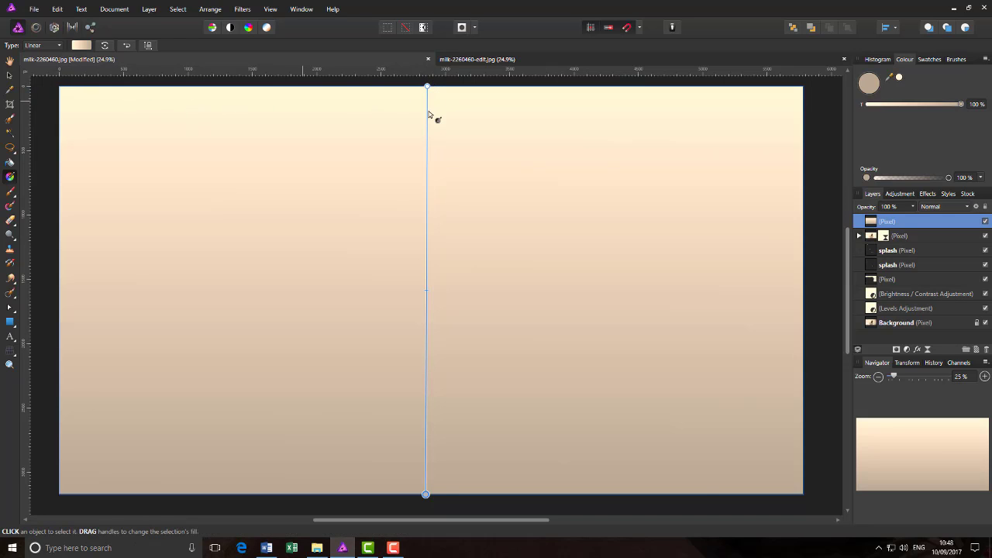
left_click(125, 46)
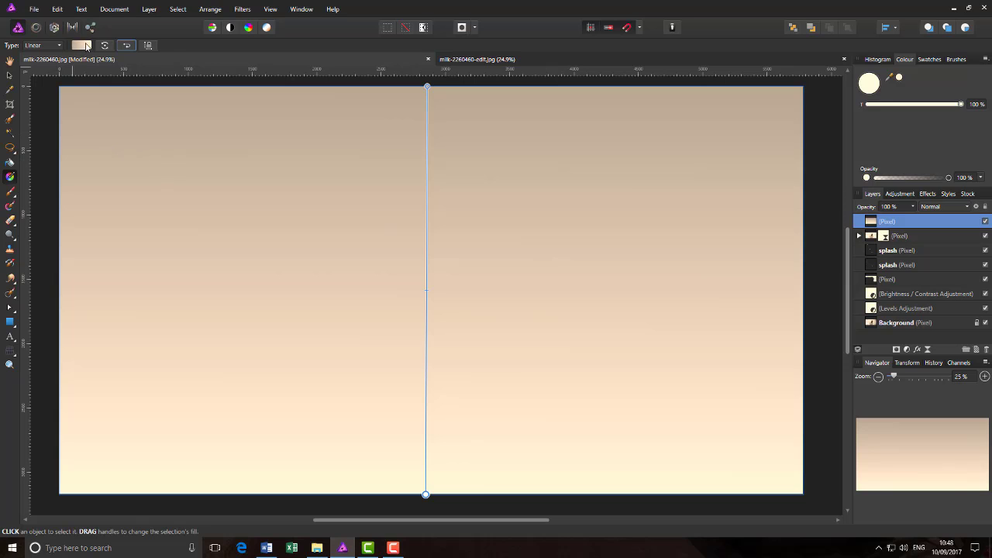
Set the colour of the gradient's stop at the image's upper edge to black (RGB 0, 0, 0)
left_click(82, 46)
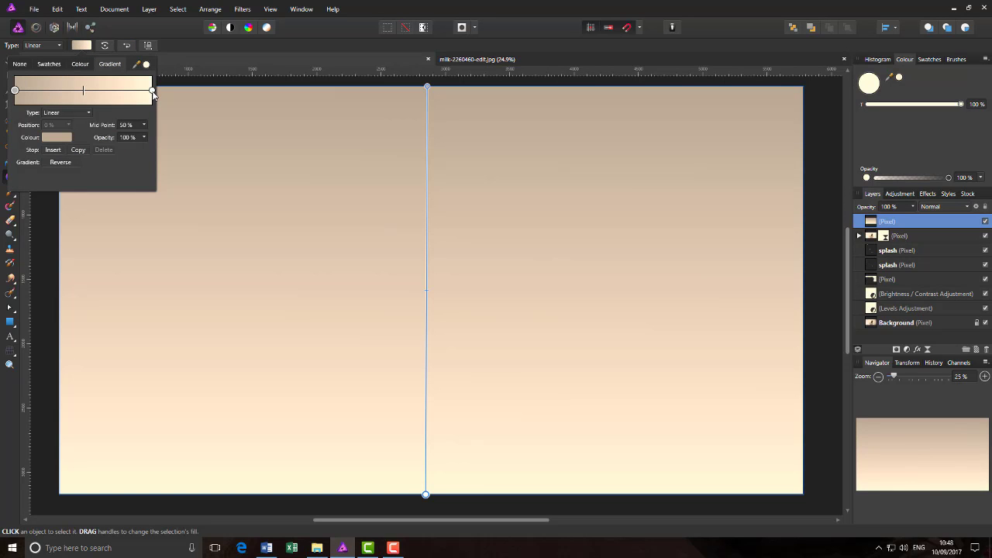
left_click(57, 138)
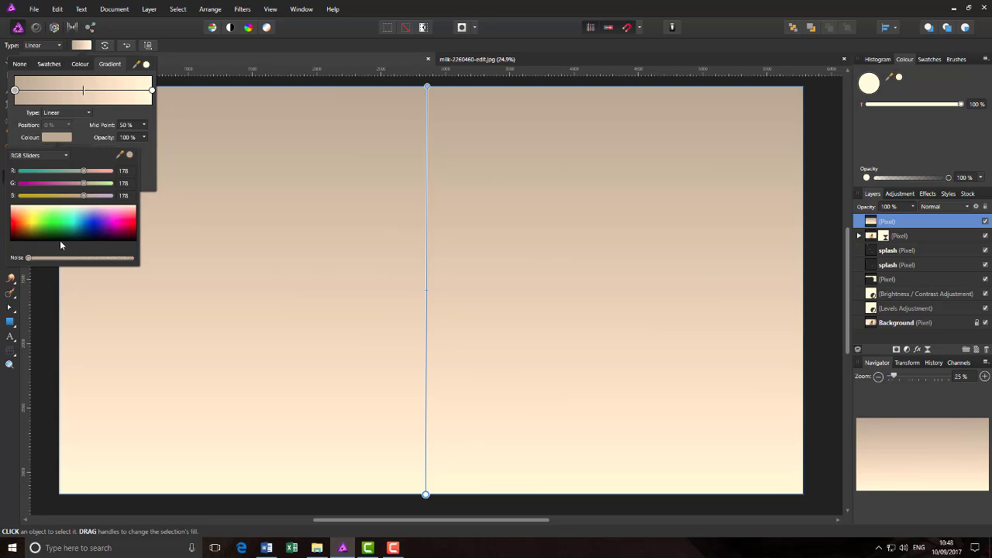
left_click_drag(28, 242, 14, 244)
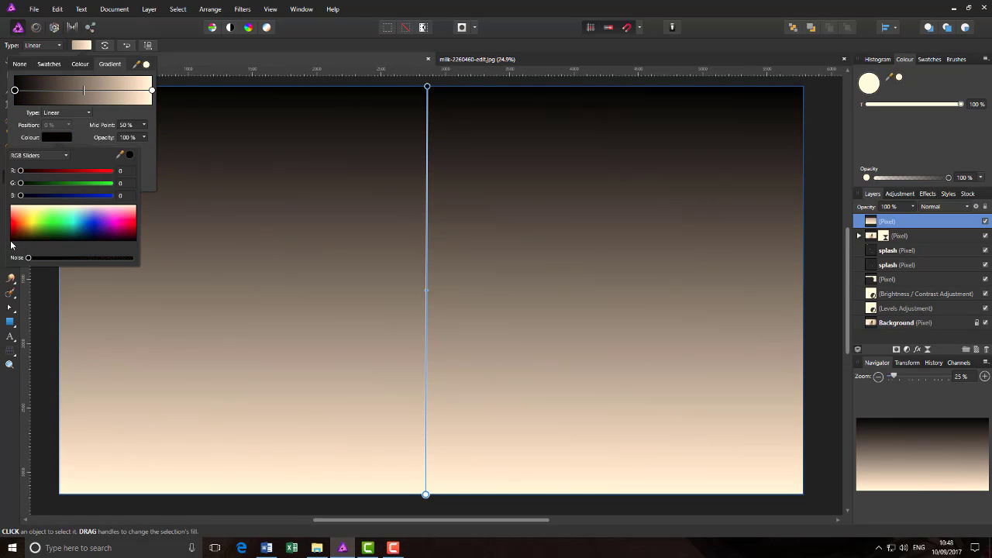
left_click(81, 137)
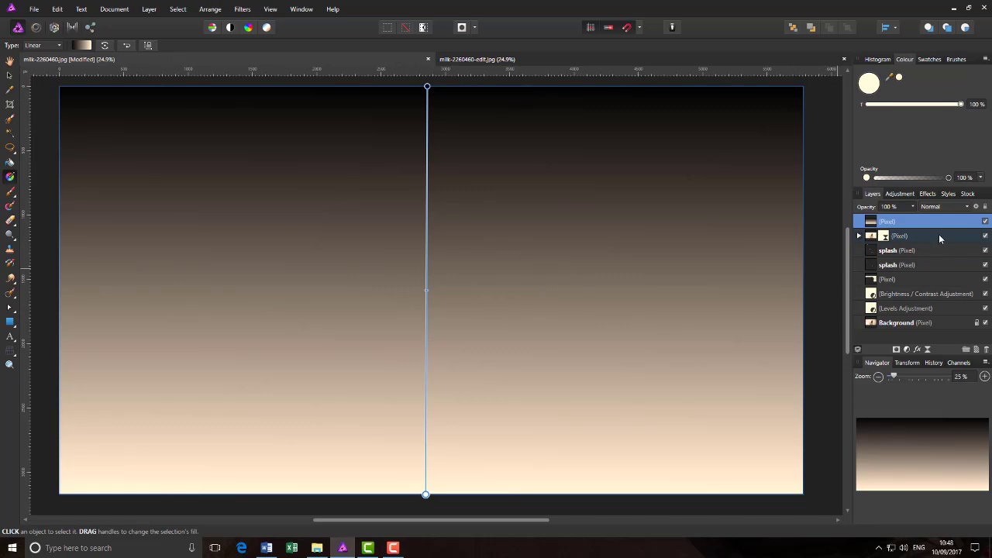
Set the gradient layer's blend mode to Multiply and switch to the View Tool
left_click(968, 207)
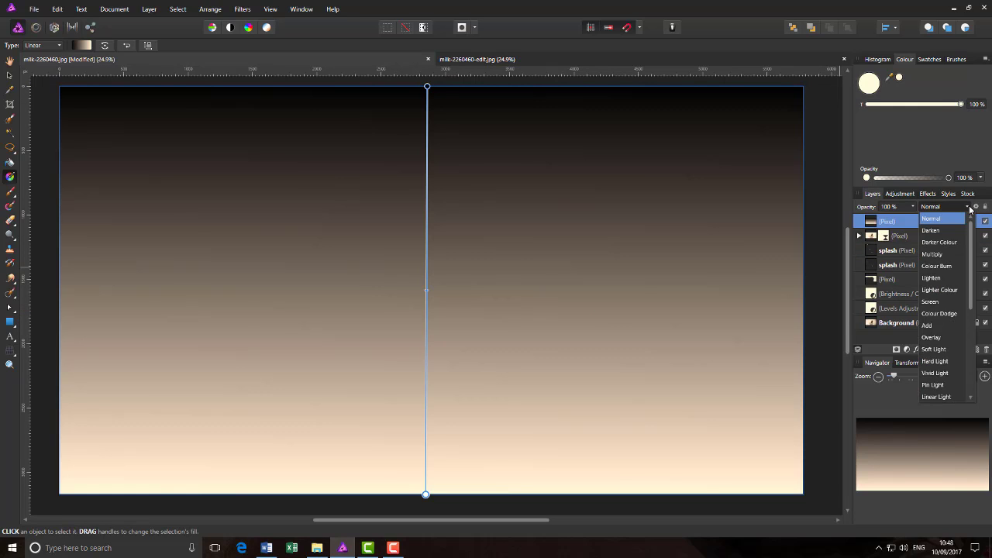
left_click(933, 254)
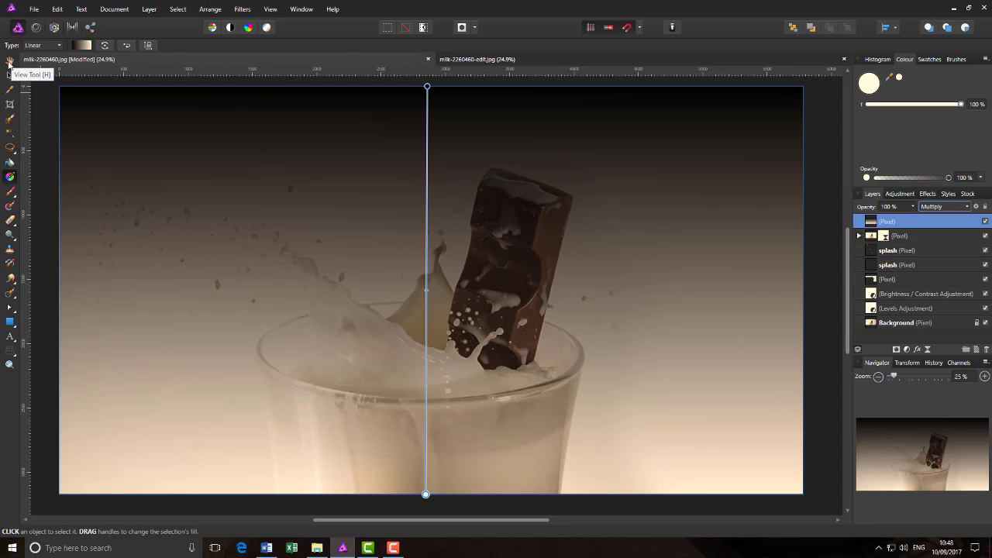
left_click(10, 63)
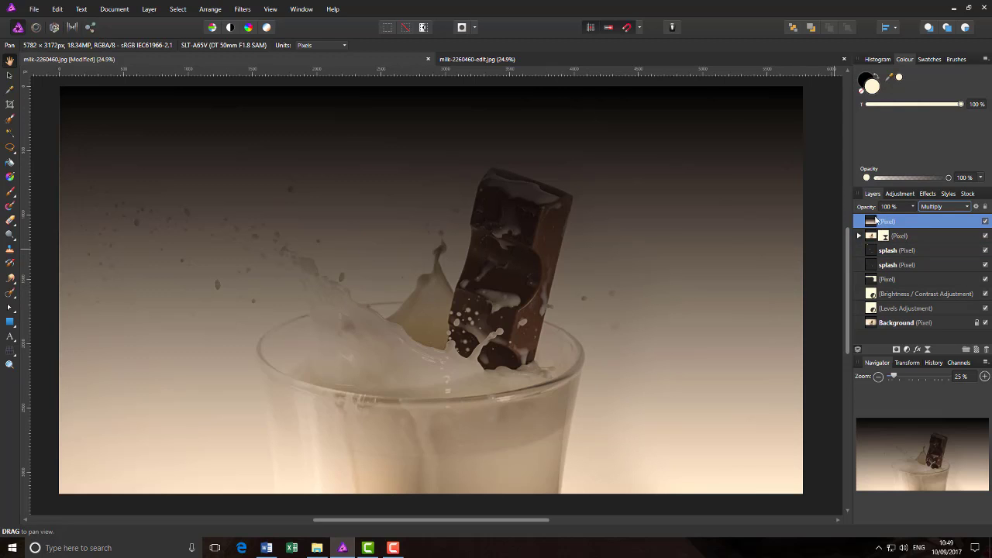
Add a white mask to the gradient layer and expand the layer to show the nested mask
left_click(897, 349)
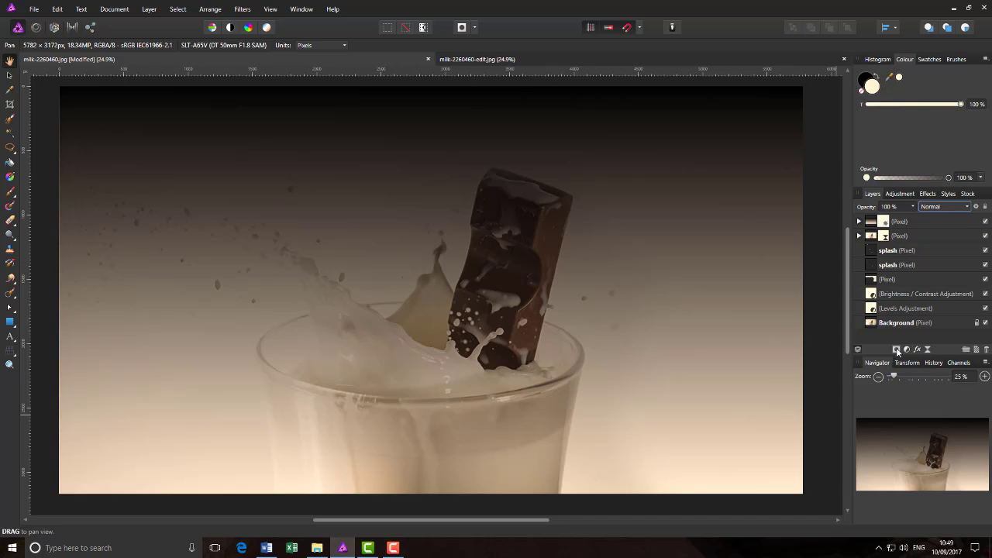
left_click(858, 223)
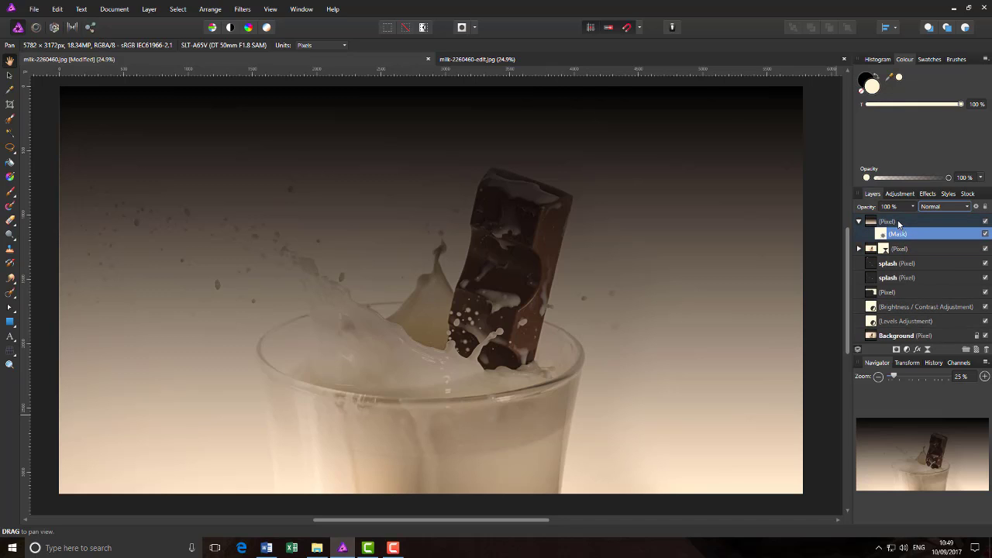
left_click(859, 222)
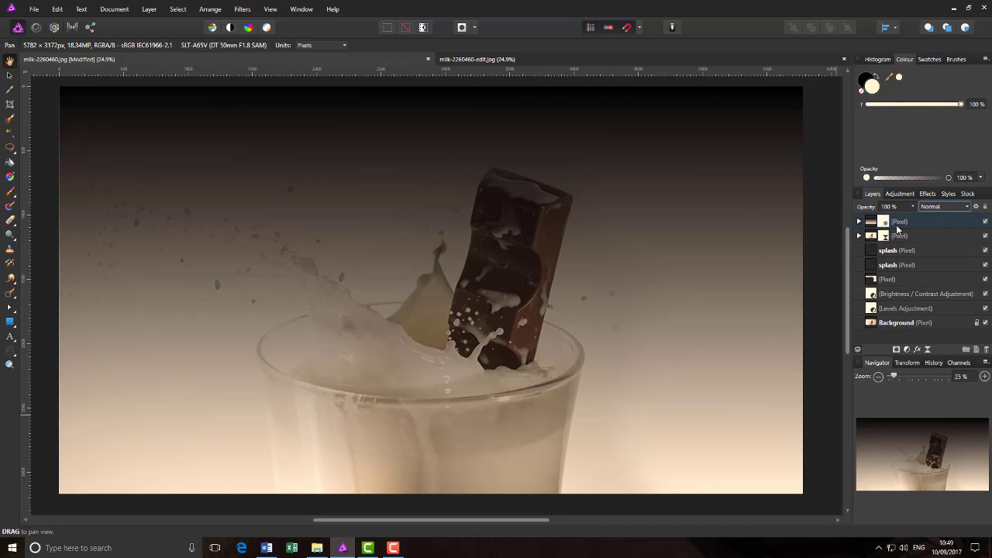
left_click(859, 223)
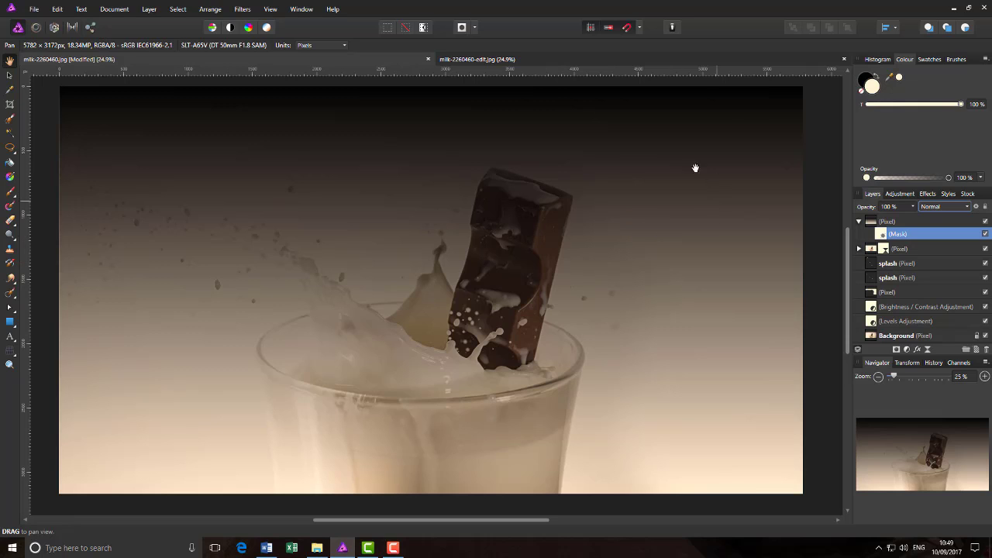
Paint black on the mask over the chocolate bar with a 0% hardness brush narrowed to 697.1 px
left_click(9, 193)
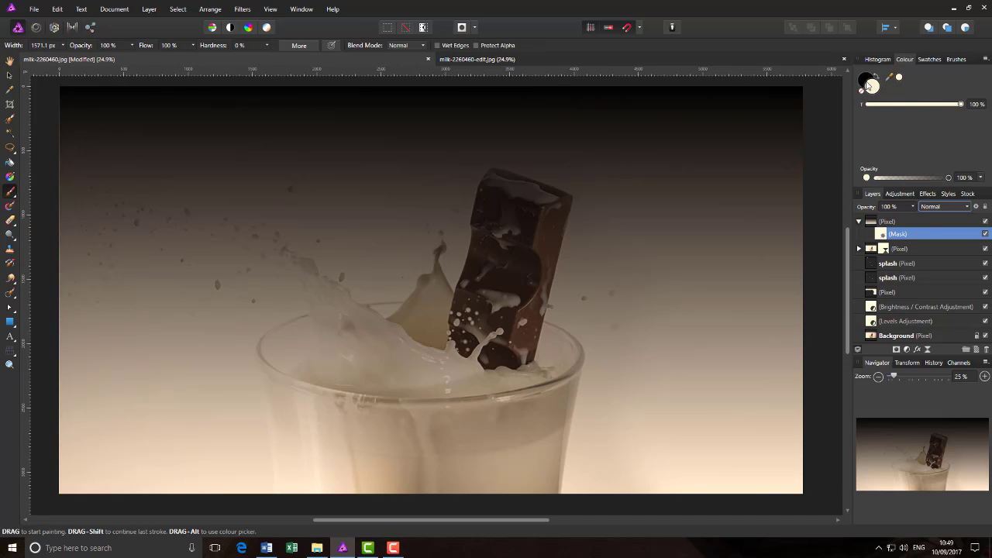
left_click(867, 82)
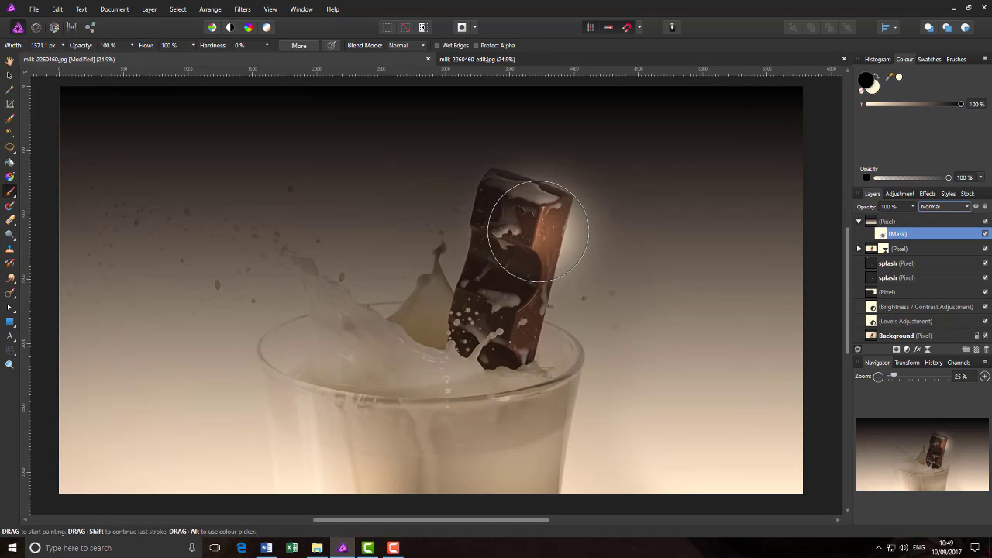
key("bracketleft")
key("bracketleft")
key("bracketleft")
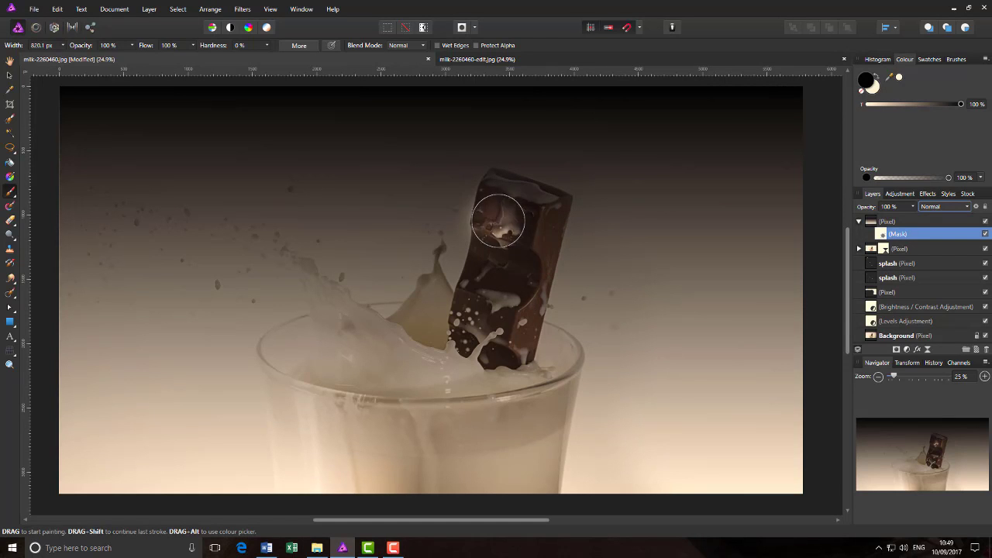
key("bracketleft")
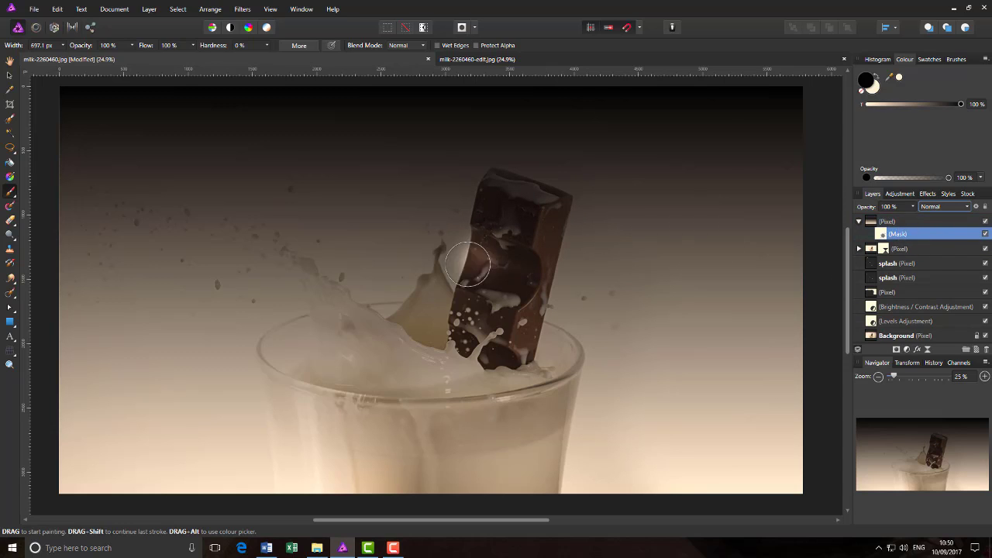
mouse_move(516, 234)
left_mouse_down()
mouse_move(500, 285)
mouse_move(475, 316)
mouse_move(511, 332)
mouse_move(538, 219)
mouse_move(509, 205)
mouse_move(501, 219)
mouse_move(501, 253)
mouse_move(478, 314)
mouse_move(496, 326)
mouse_move(517, 314)
mouse_move(543, 214)
mouse_move(502, 190)
mouse_move(487, 248)
mouse_move(500, 288)
mouse_move(546, 216)
mouse_move(497, 187)
mouse_move(518, 268)
mouse_move(503, 346)
mouse_move(473, 324)
mouse_move(489, 233)
mouse_move(503, 203)
mouse_move(552, 204)
mouse_move(541, 211)
mouse_move(516, 332)
mouse_move(518, 233)
mouse_move(514, 199)
mouse_move(502, 197)
mouse_move(521, 242)
mouse_move(517, 324)
mouse_move(508, 320)
mouse_move(508, 211)
mouse_move(498, 317)
mouse_move(510, 326)
mouse_move(513, 223)
left_mouse_up()
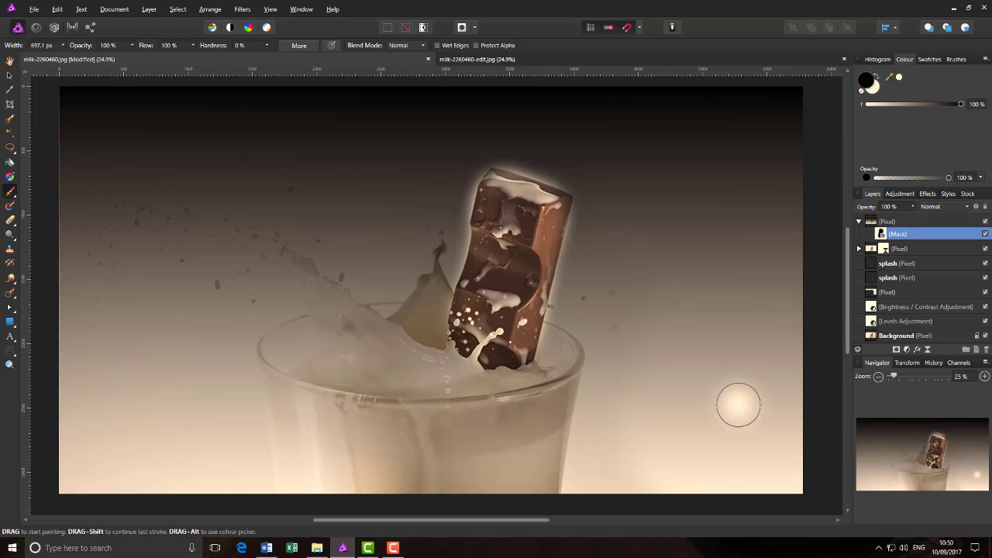
Paint white on the mask around the chocolate bar's edges to reduce the bright halo, and invert the mask
key("alt")
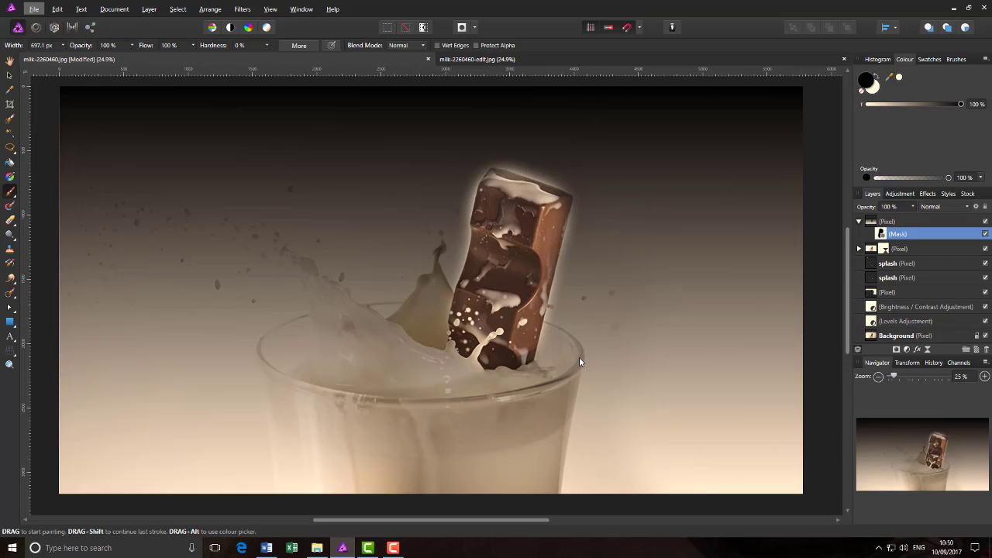
left_click(879, 90)
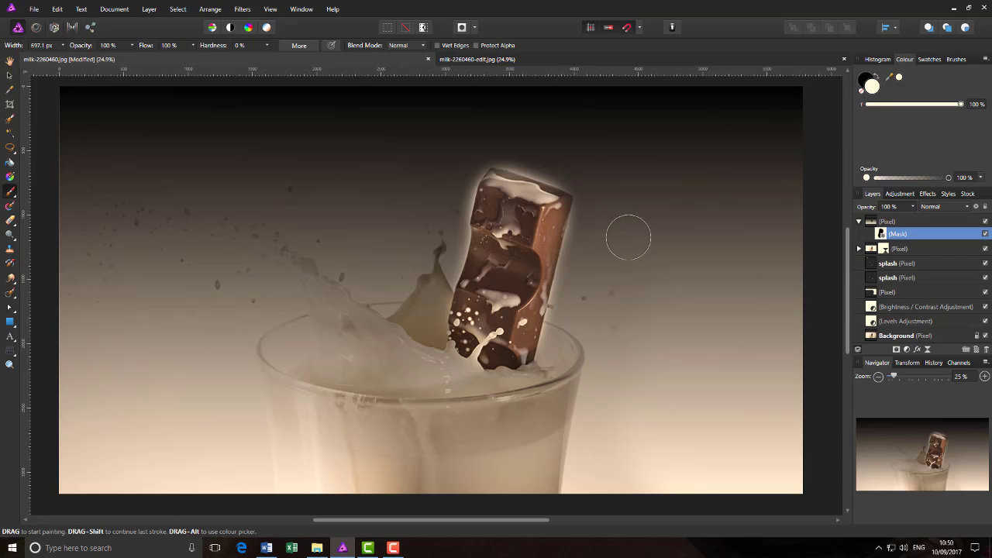
left_click_drag(571, 324, 574, 304)
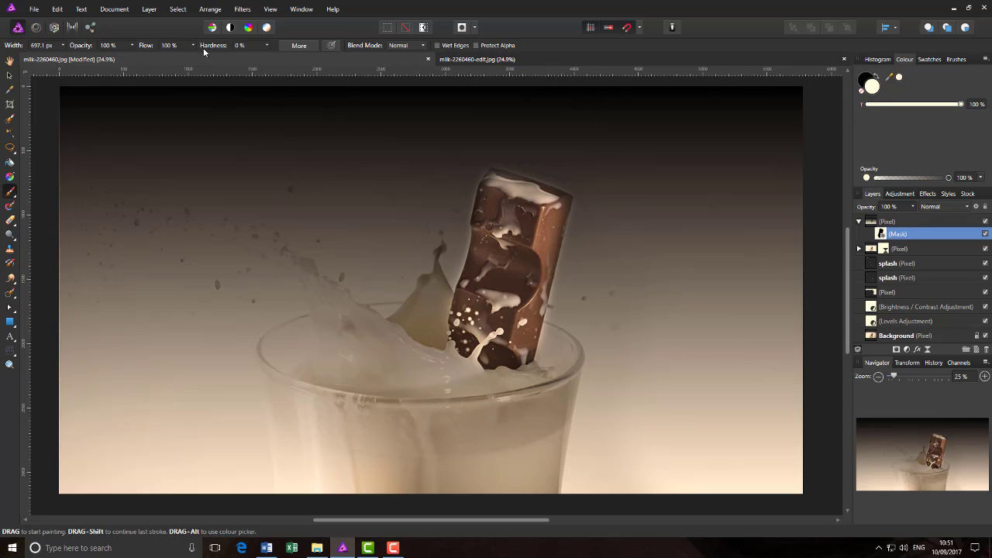
left_click(150, 9)
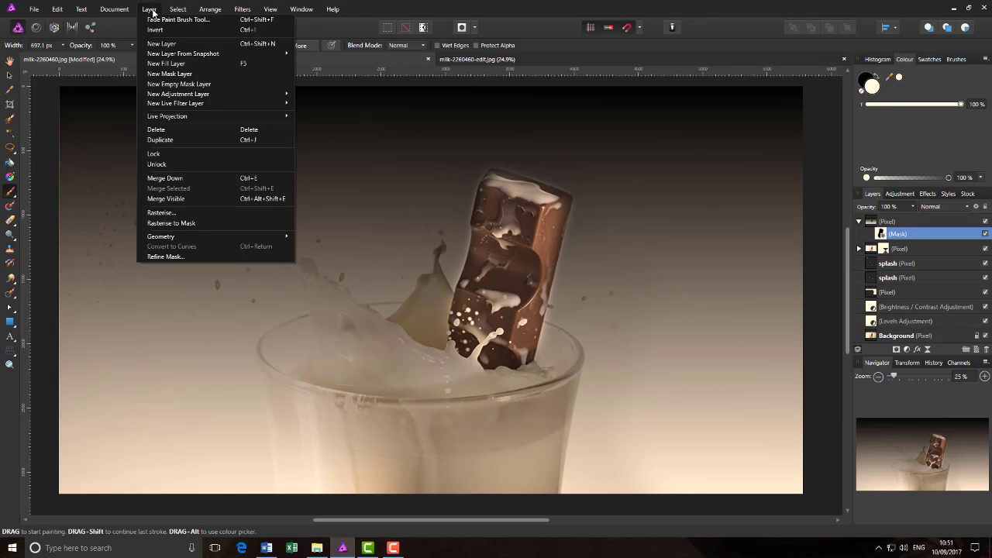
left_click(217, 29)
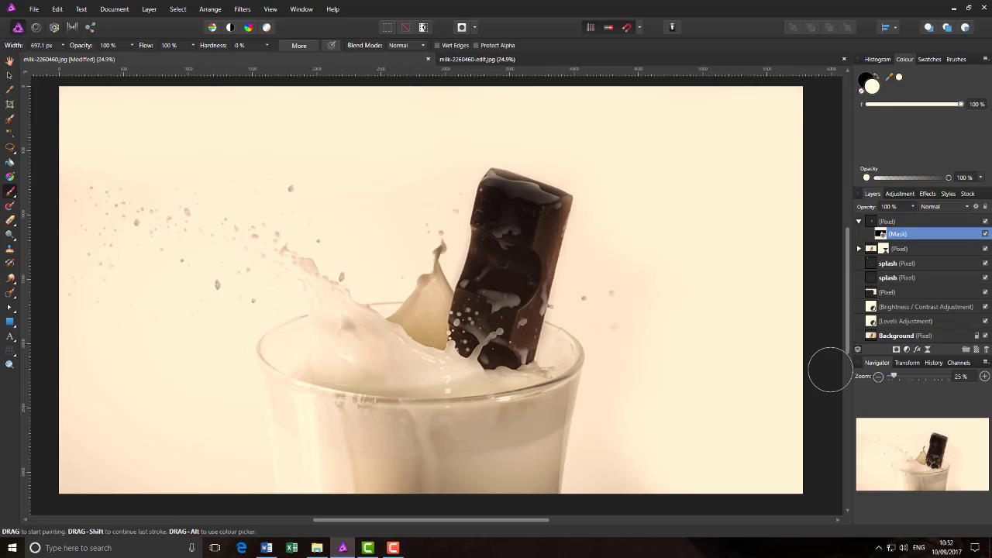
Delete the painted mask from the gradient layer
right_click(905, 237)
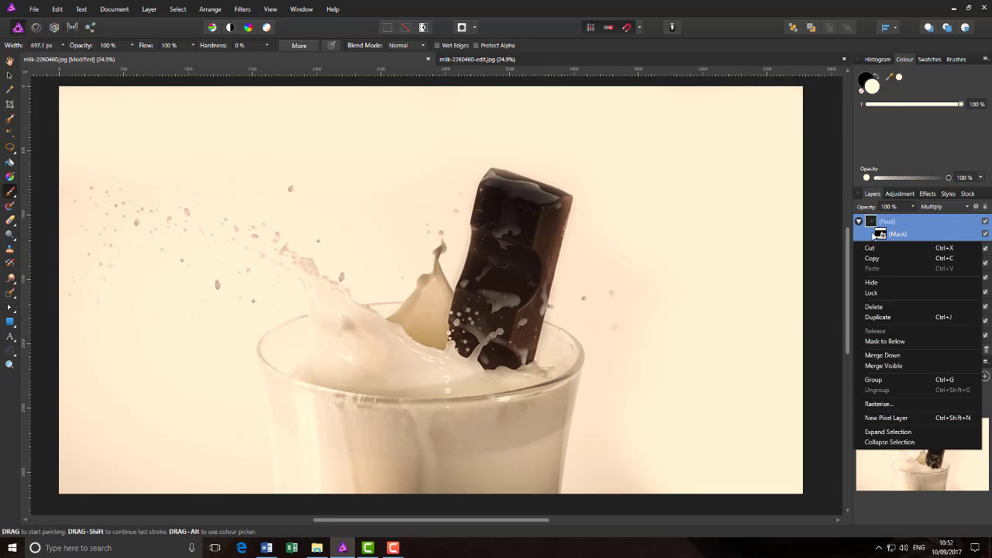
left_click(874, 236)
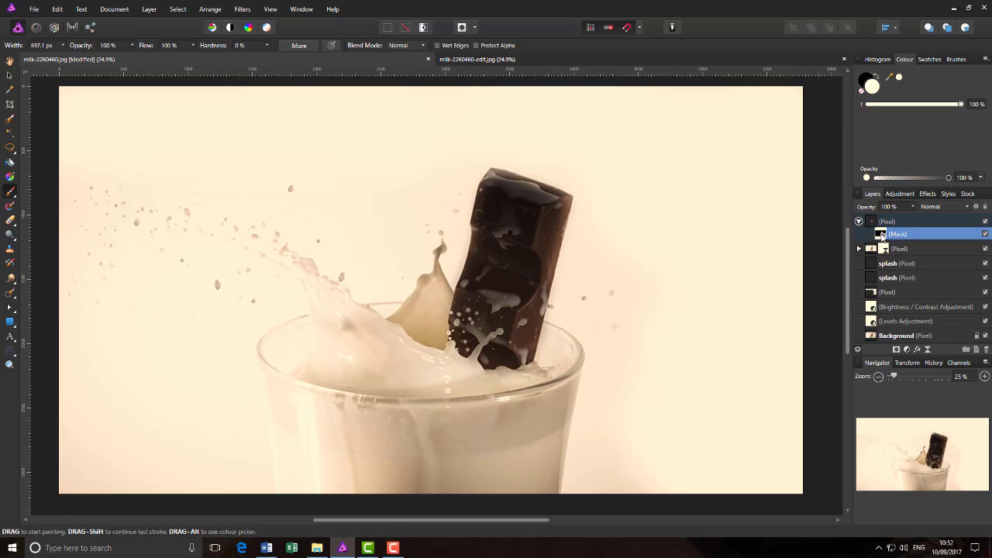
right_click(882, 236)
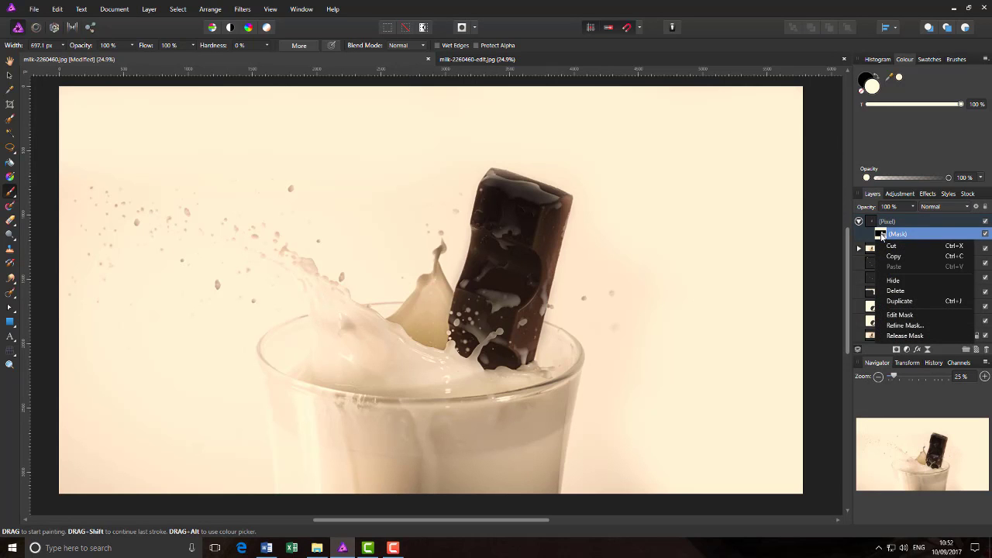
left_click(897, 292)
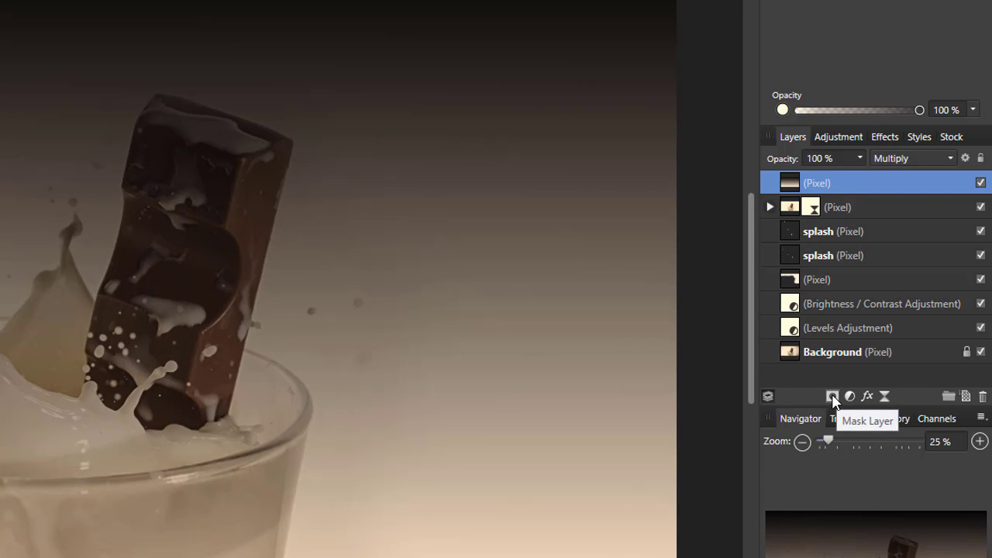
Add a black mask to the gradient layer and paint white over the chocolate bar
left_click(832, 396)
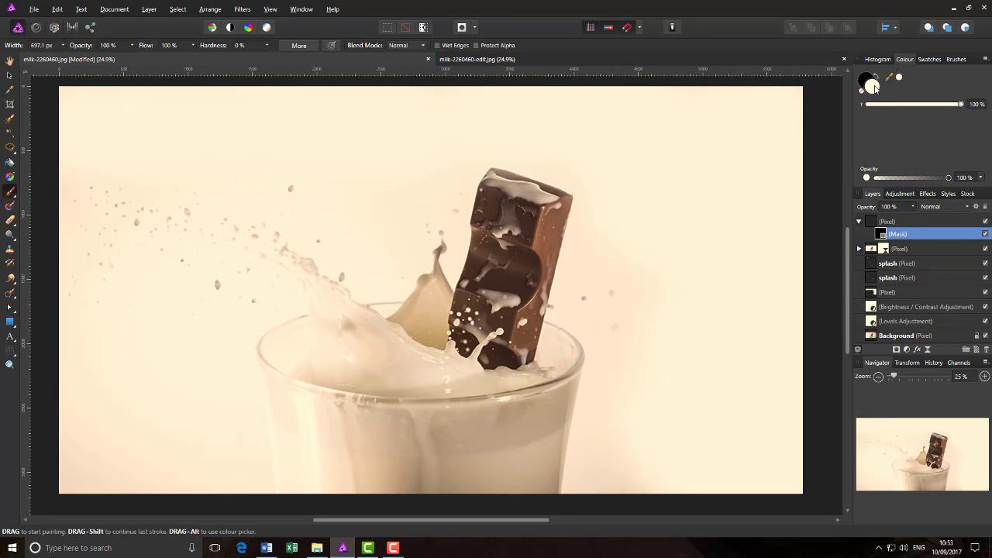
mouse_move(520, 239)
left_mouse_down()
mouse_move(499, 209)
mouse_move(520, 216)
mouse_move(525, 243)
mouse_move(533, 219)
mouse_move(518, 294)
mouse_move(489, 292)
mouse_move(472, 322)
mouse_move(500, 336)
mouse_move(519, 332)
mouse_move(522, 275)
mouse_move(544, 213)
mouse_move(505, 192)
mouse_move(543, 207)
mouse_move(522, 285)
mouse_move(497, 317)
mouse_move(488, 306)
mouse_move(493, 241)
mouse_move(487, 326)
mouse_move(517, 338)
mouse_move(509, 249)
mouse_move(513, 348)
mouse_move(576, 429)
left_mouse_up()
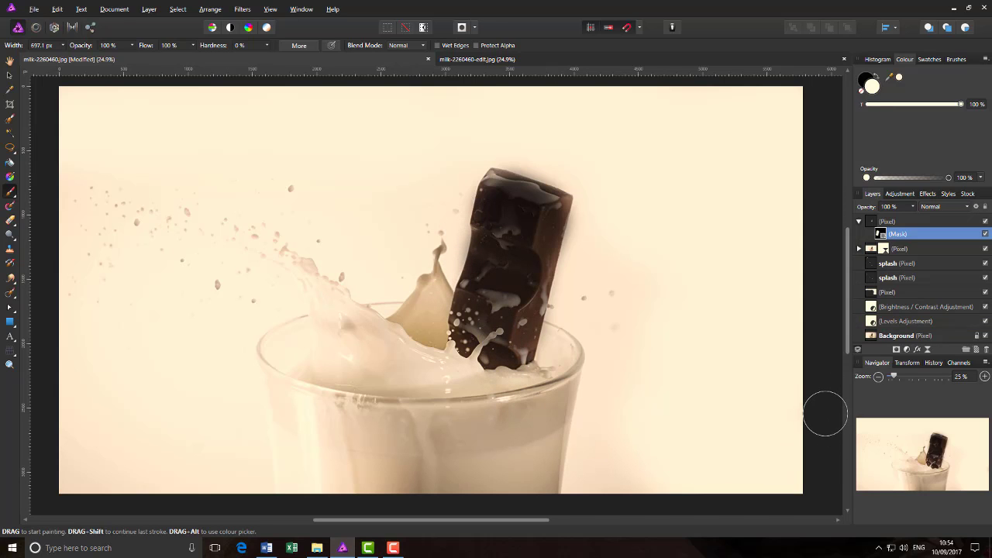
Collapse the masked gradient layer and hide it
left_click(859, 223)
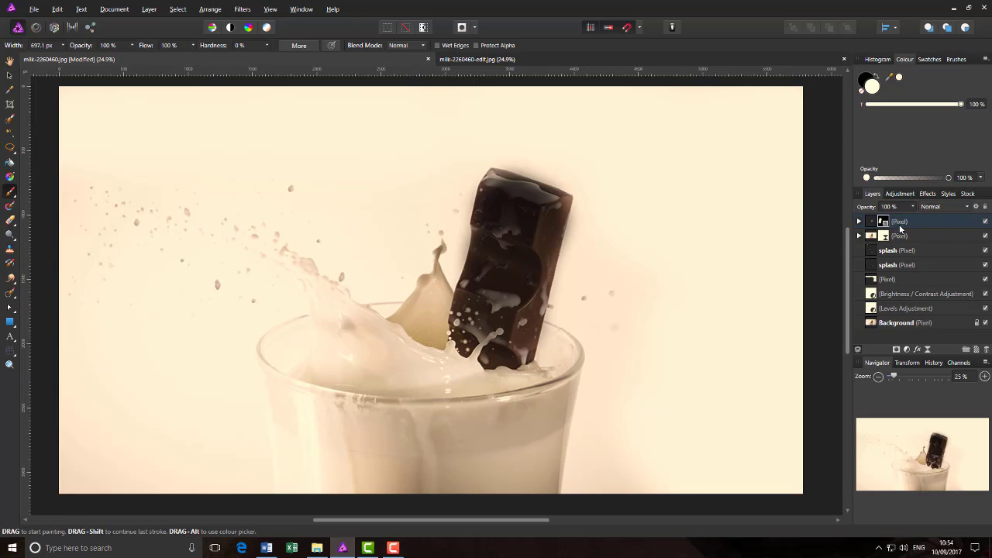
left_click(986, 222)
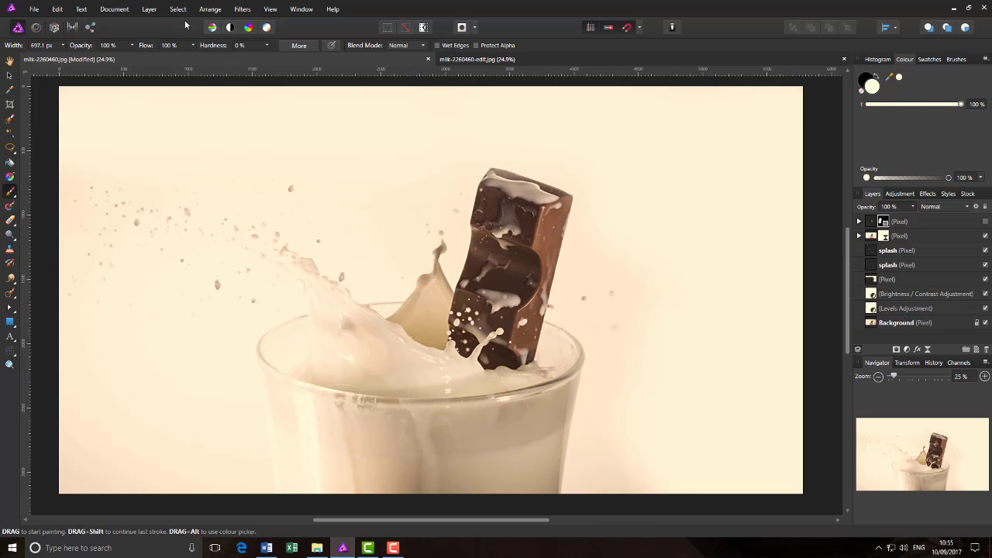
left_click(81, 9)
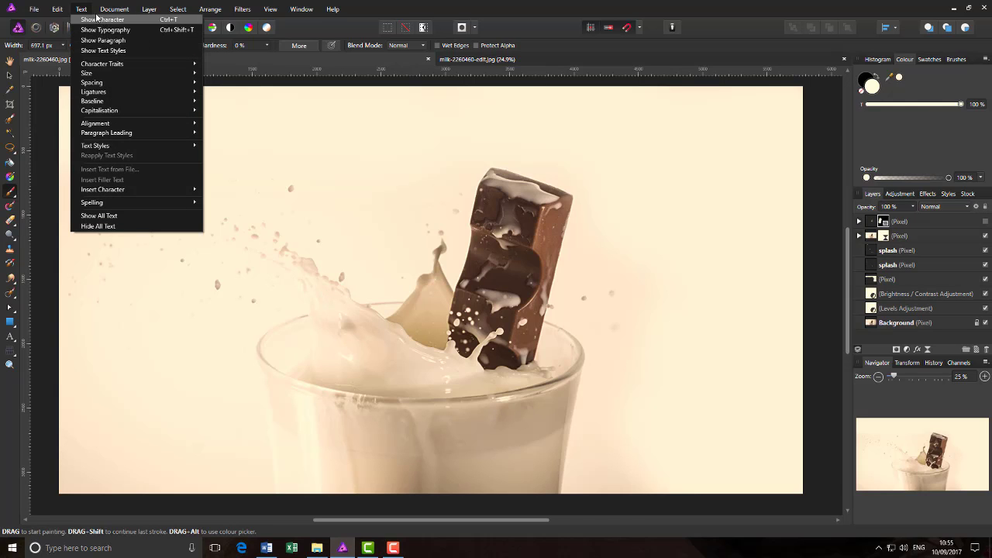
Add artistic text reading "Splash" and "Down" on two lines over the lower-left area of the photo
mouse_move(341, 17)
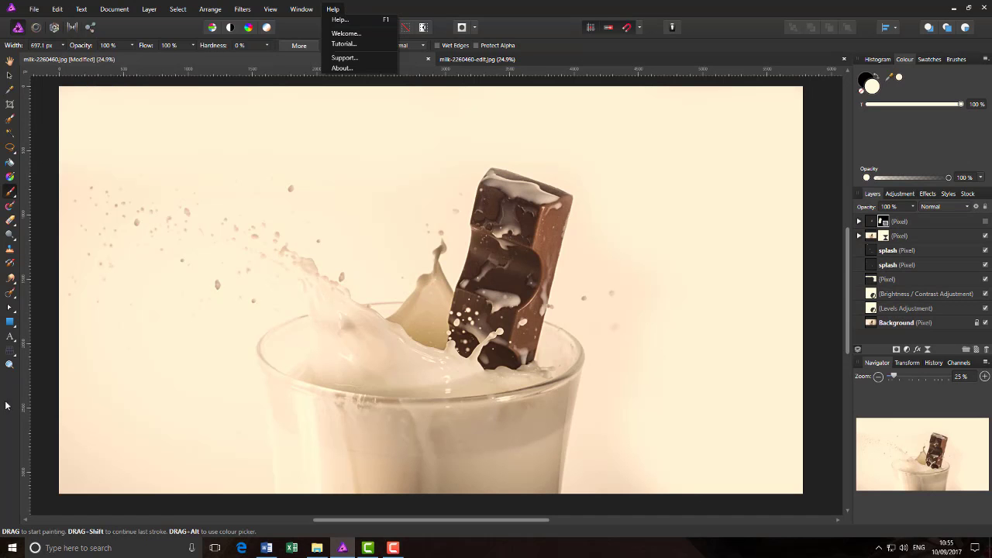
left_click(23, 448)
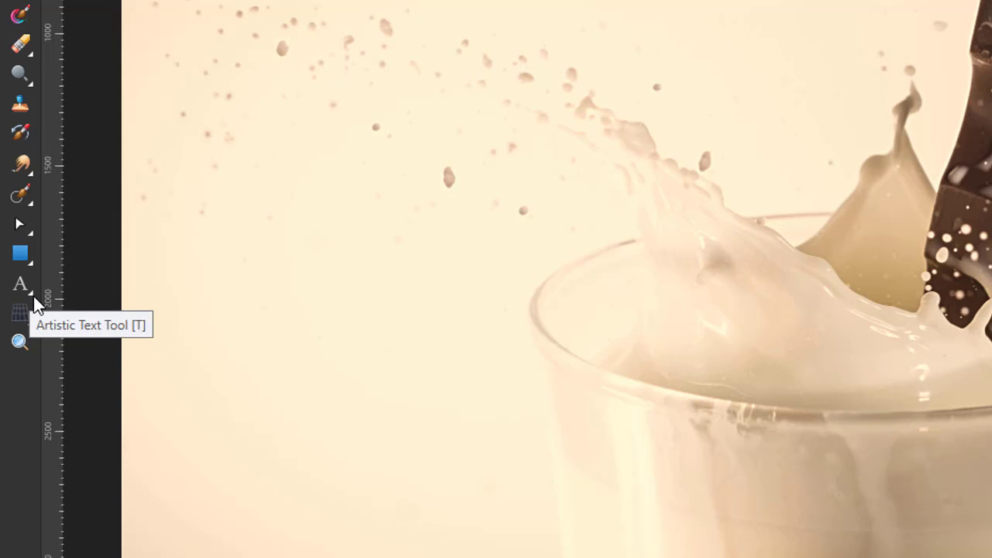
left_click(34, 295)
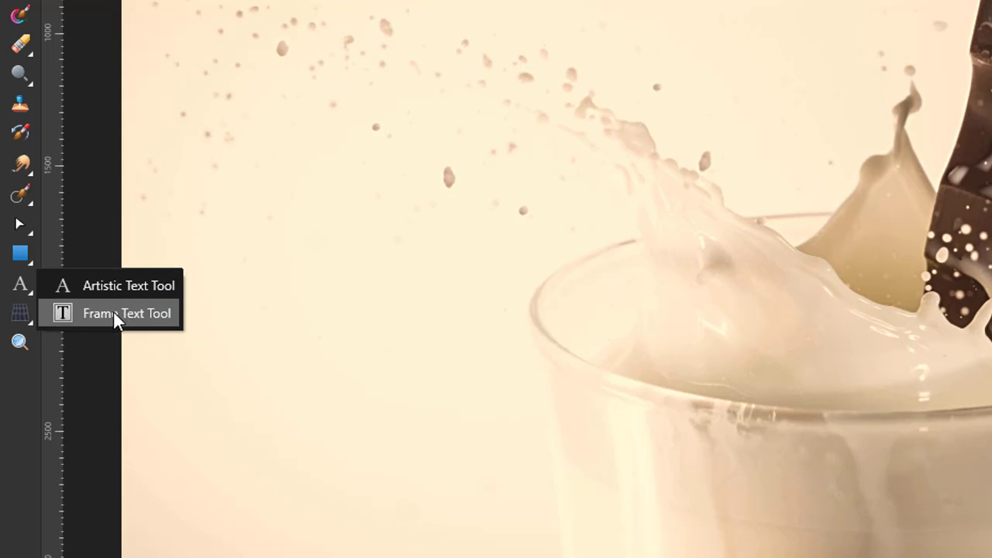
left_click(58, 288)
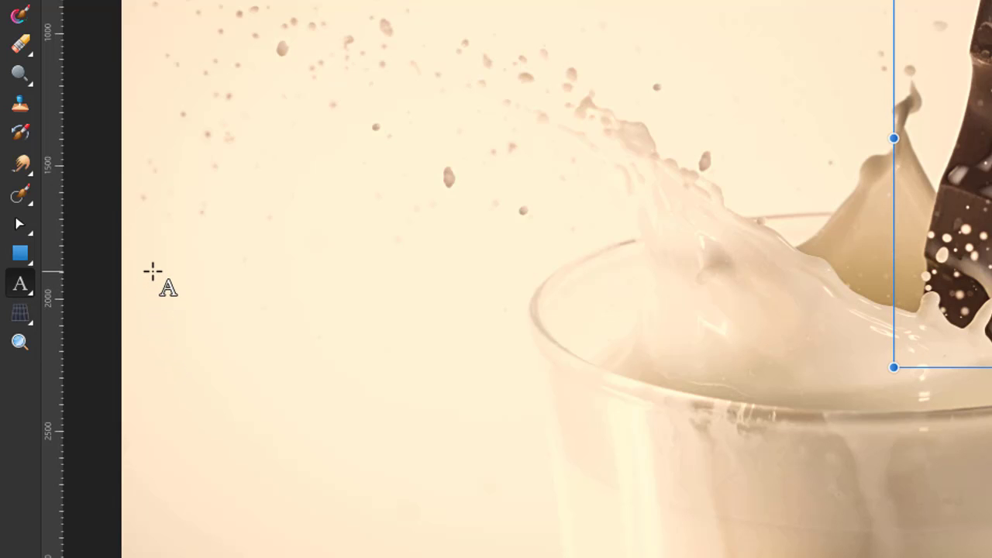
left_click_drag(161, 280, 234, 385)
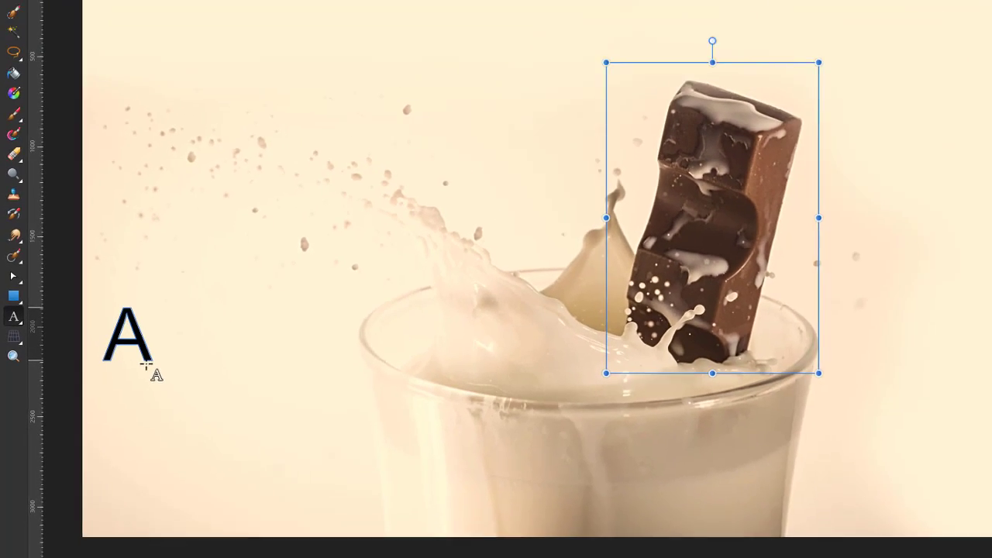
left_click_drag(113, 379, 125, 395)
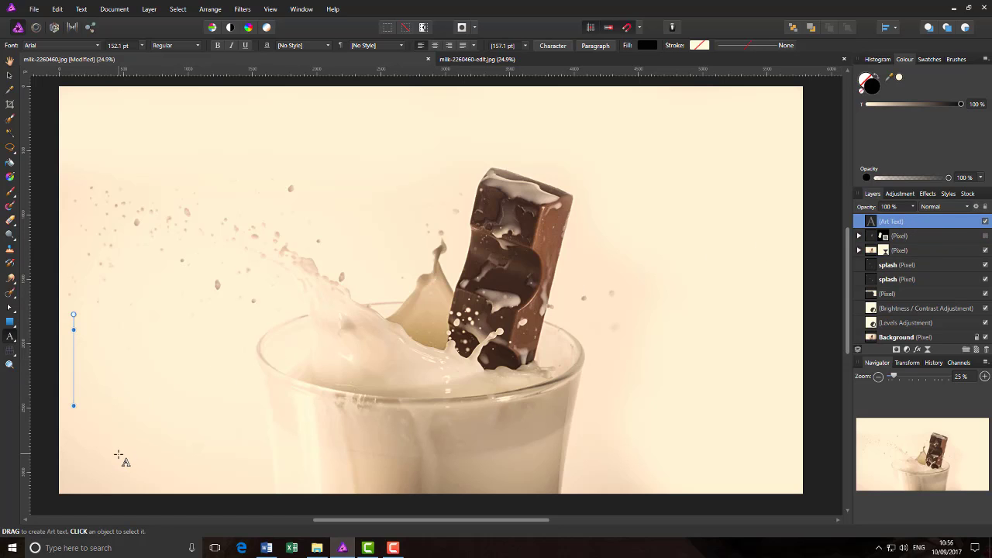
type("S")
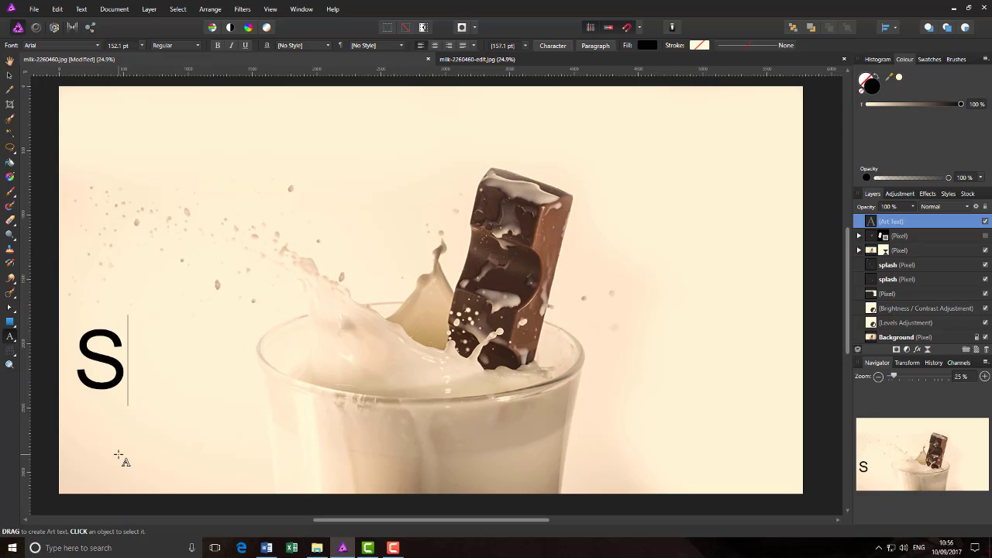
type("plash")
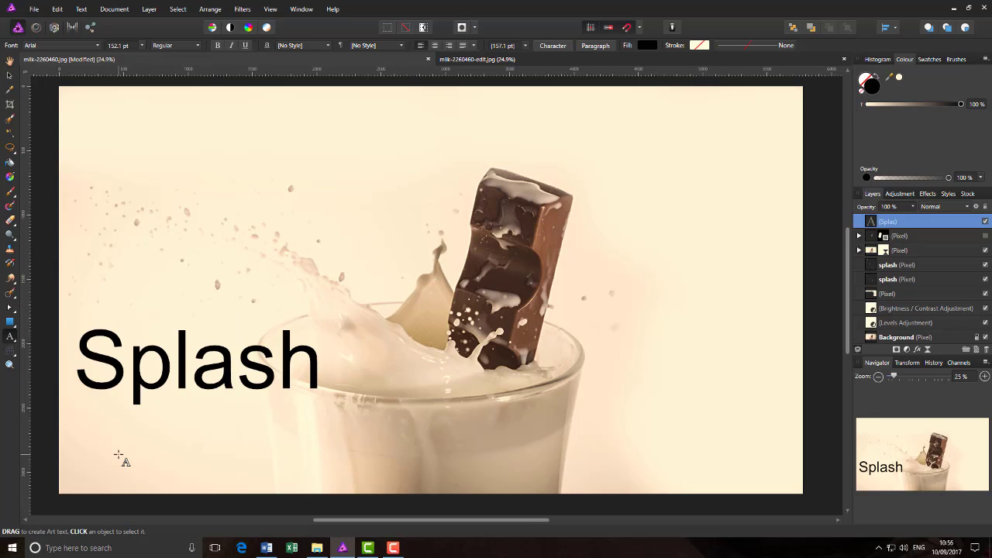
key("Return")
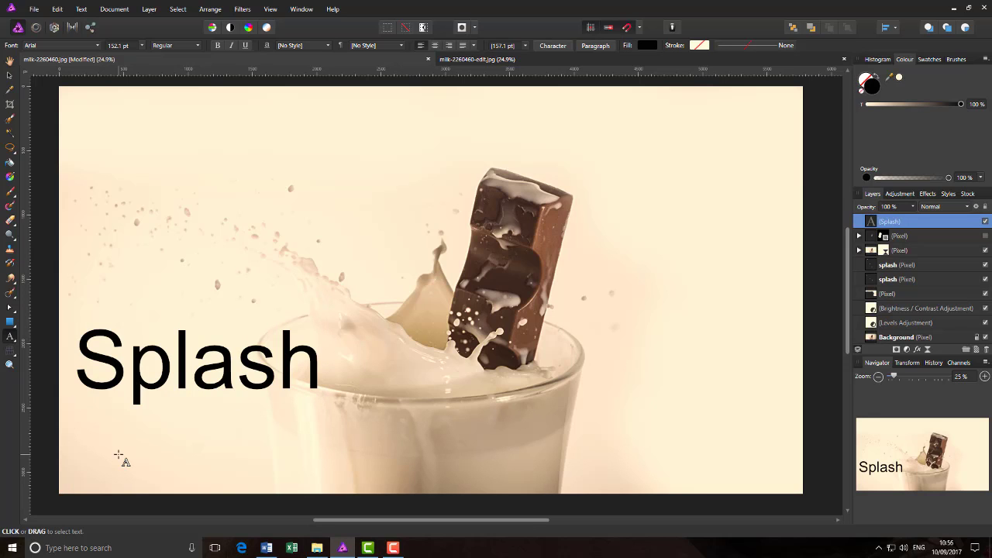
type("Down")
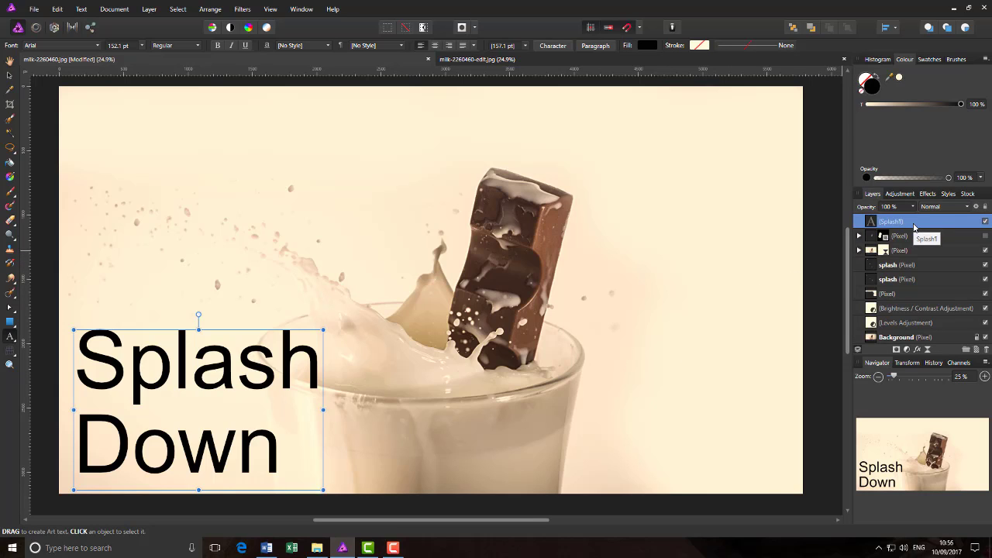
Draw a text frame in the empty background to the upper right of the chocolate bar and insert filler text
left_click(14, 344)
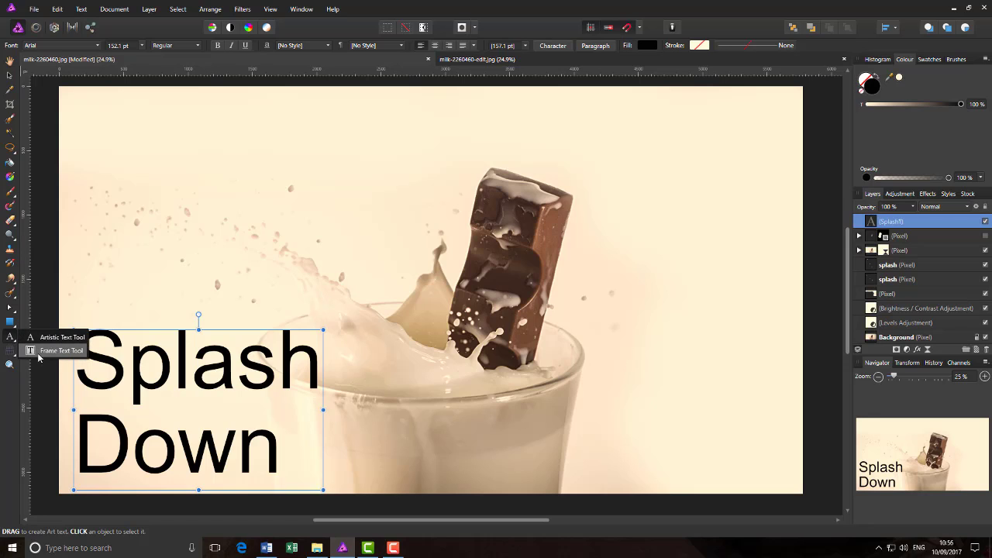
left_click(74, 352)
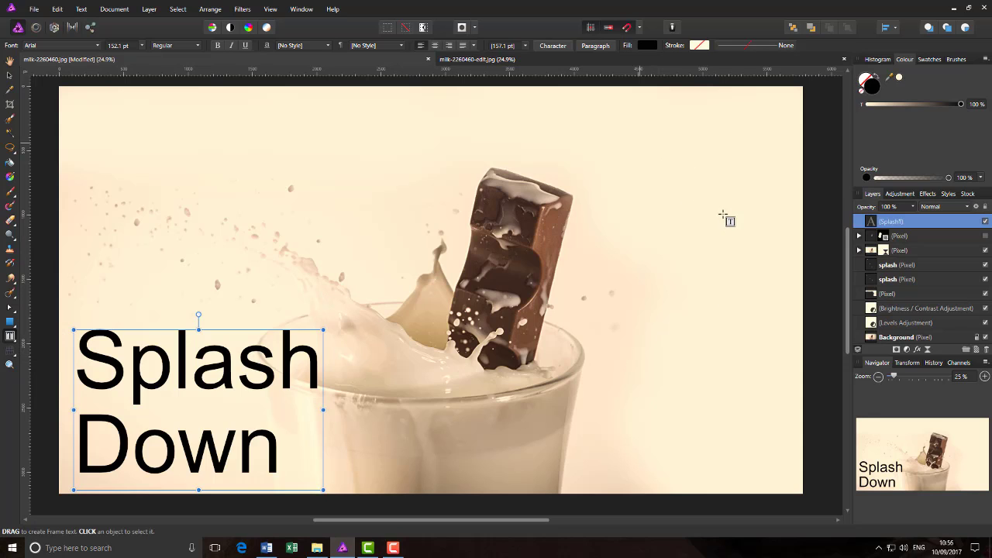
left_click_drag(635, 140, 784, 273)
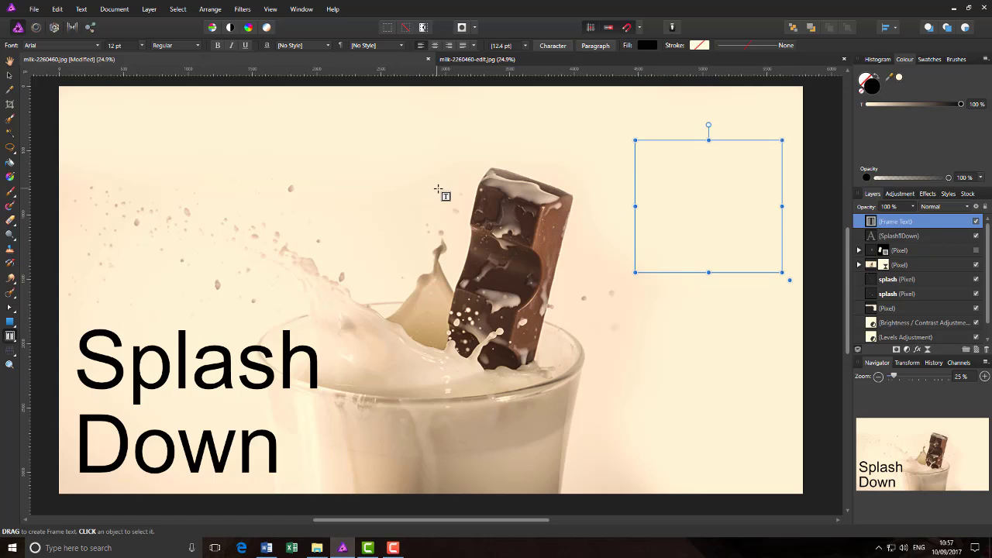
left_click(82, 10)
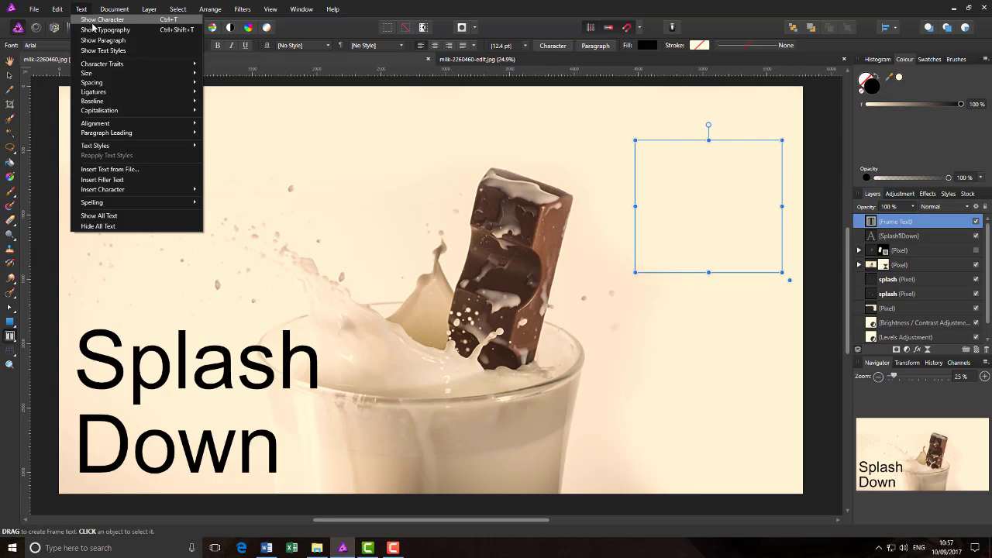
left_click(118, 182)
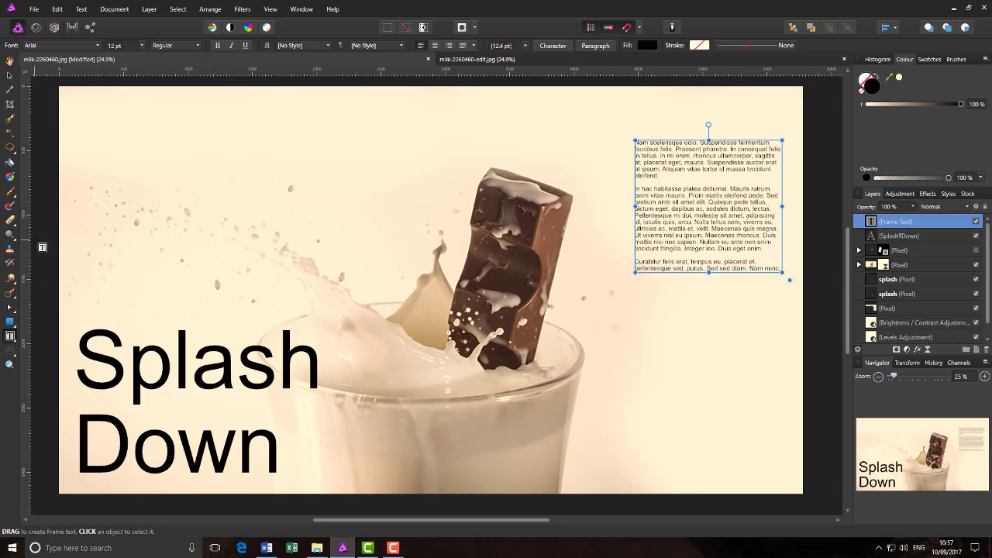
left_click(34, 11)
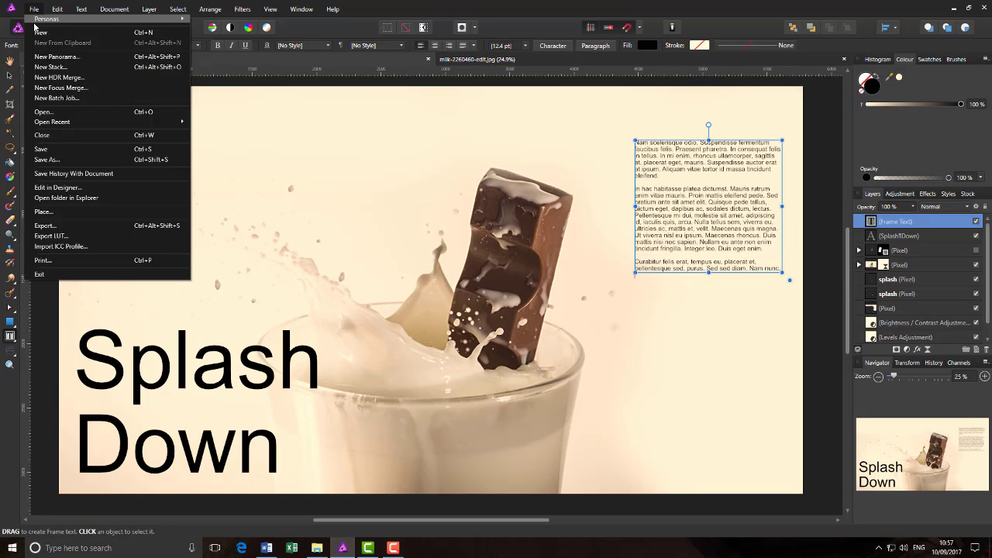
left_click(49, 161)
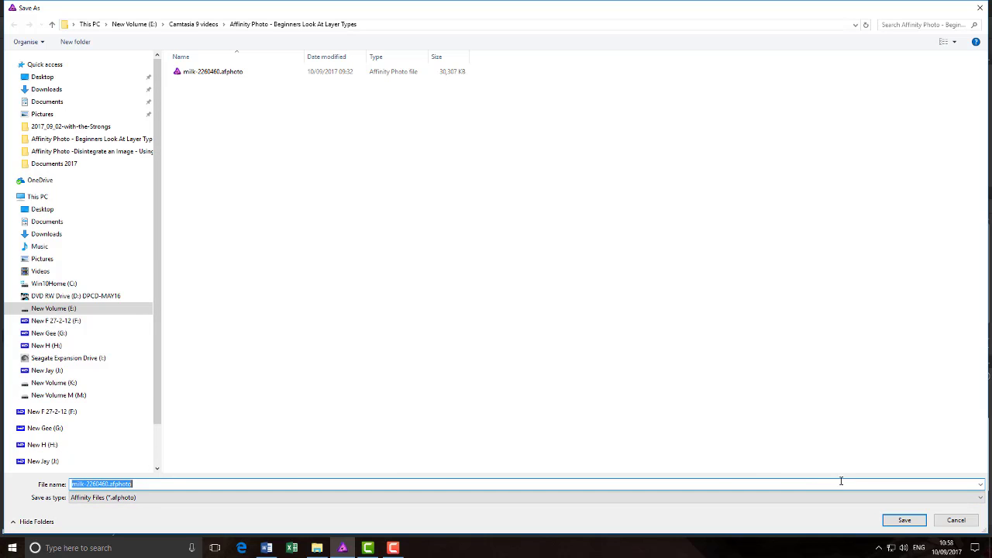
left_click(965, 521)
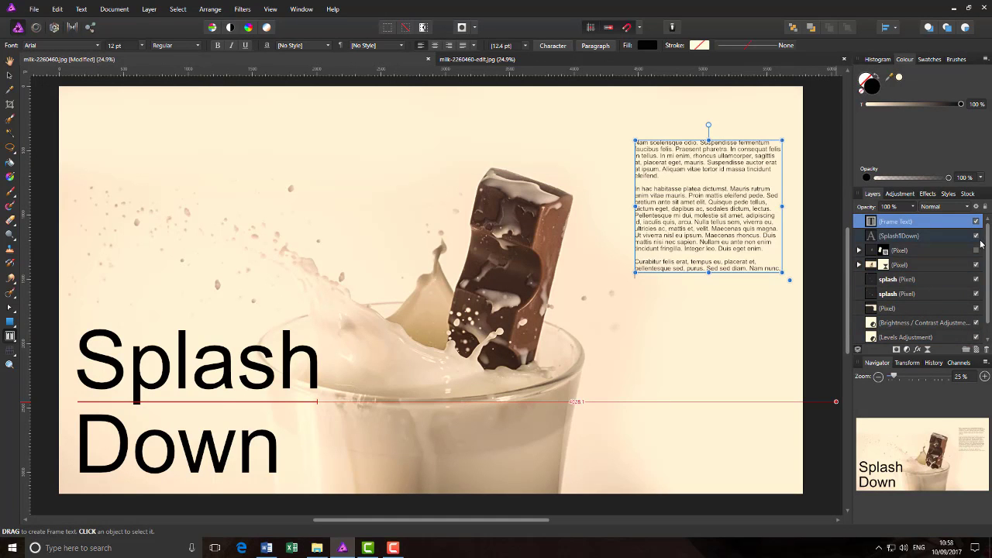
scroll(981, 244, "down", 1)
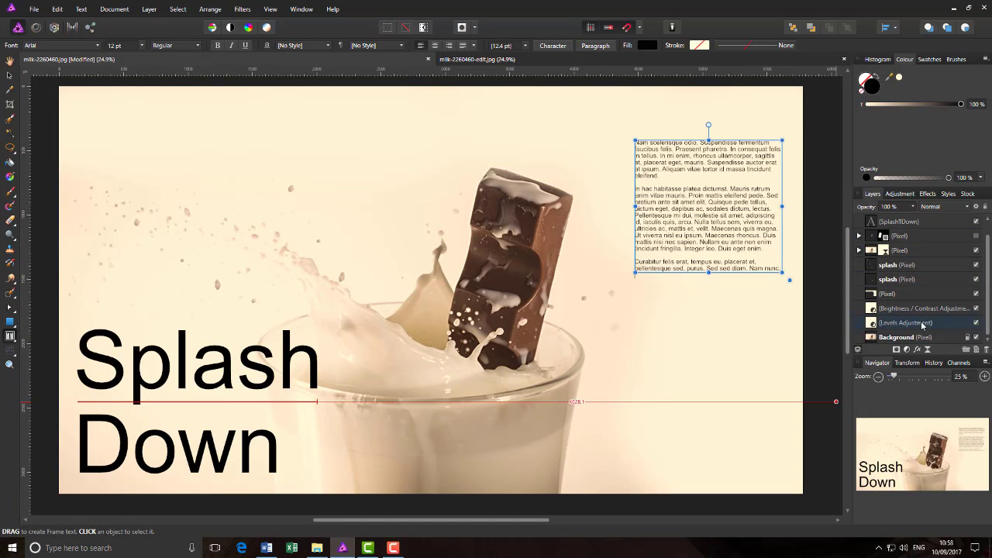
scroll(989, 243, "up", 1)
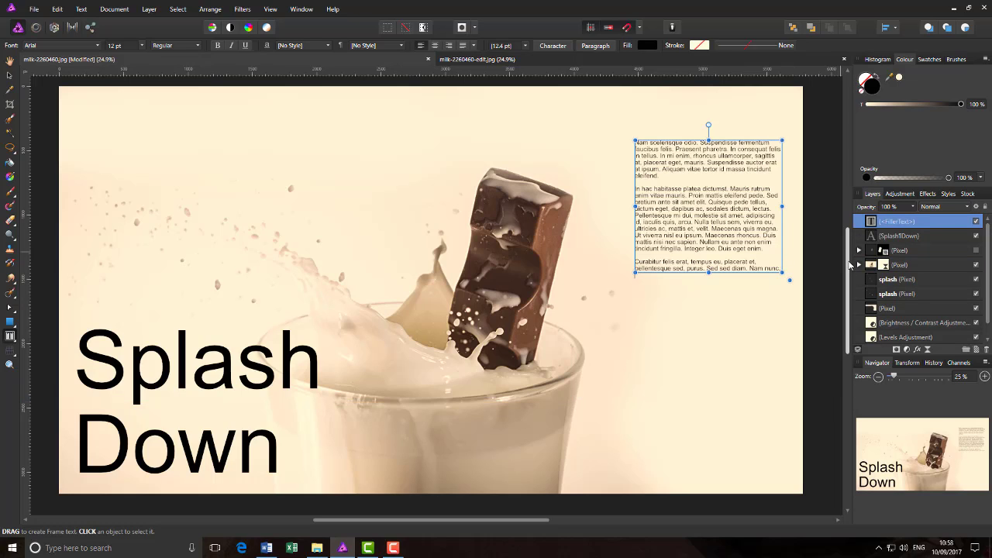
left_click_drag(849, 259, 849, 259)
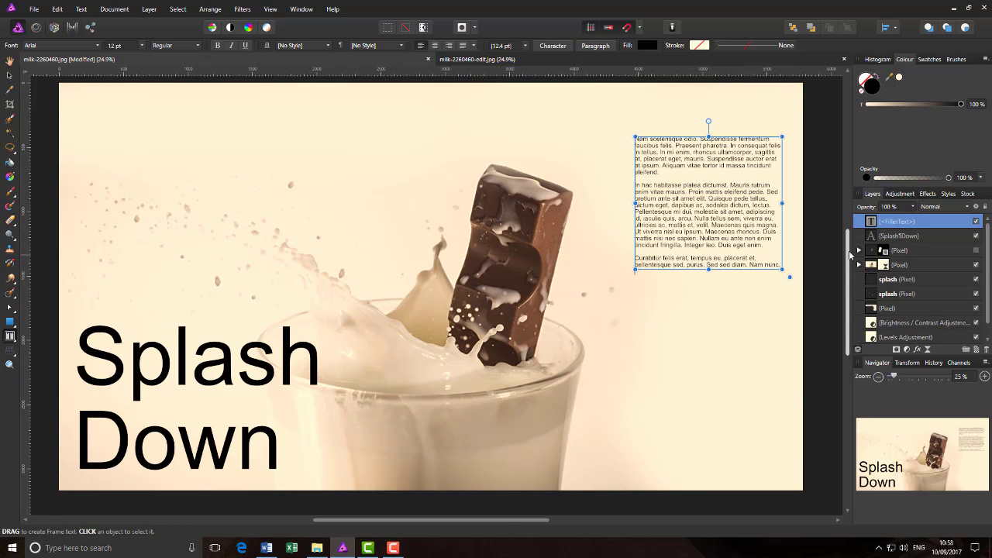
Set up a high-quality JPEG export of the whole document at 5762 px width with the quality raised towards maximum
left_click(32, 9)
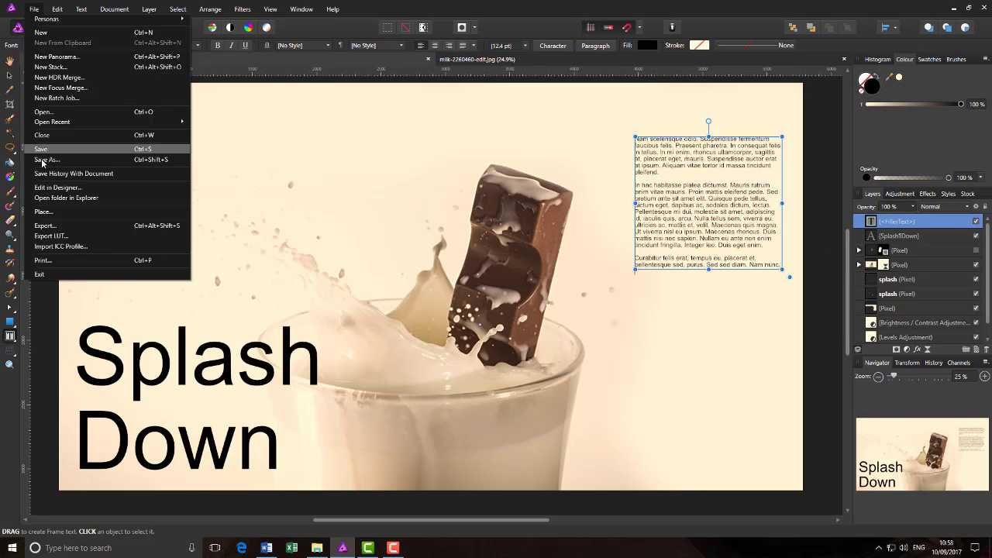
left_click(46, 226)
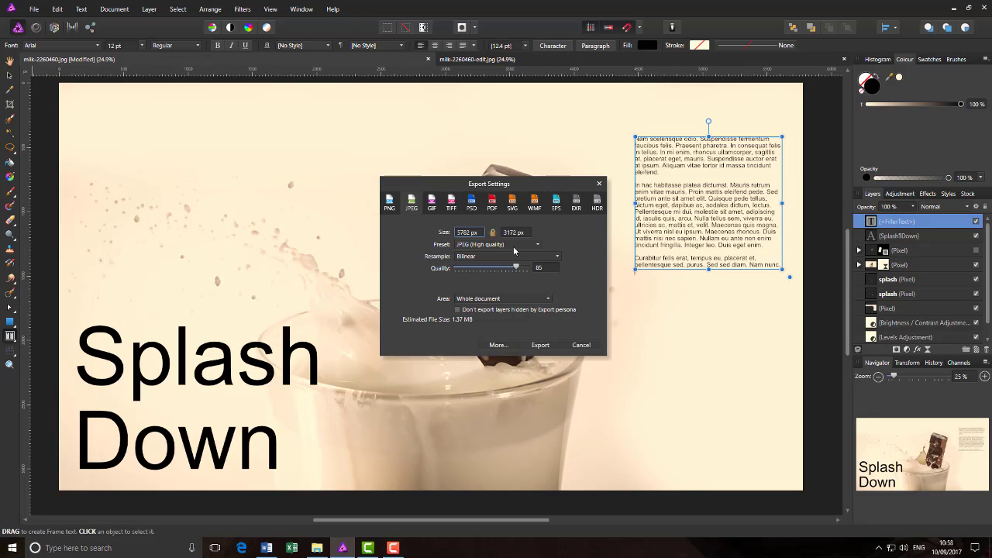
left_click_drag(517, 266, 531, 266)
left_click(541, 345)
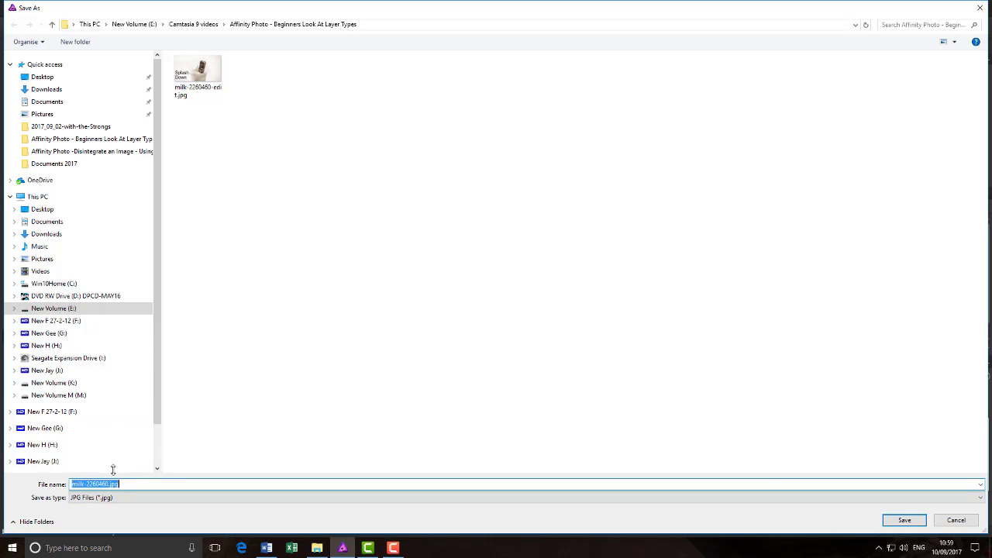
Name the exported JPEG milk-2260460-edit2, based on the existing edit file's name, and save it in the same folder
left_click(206, 85)
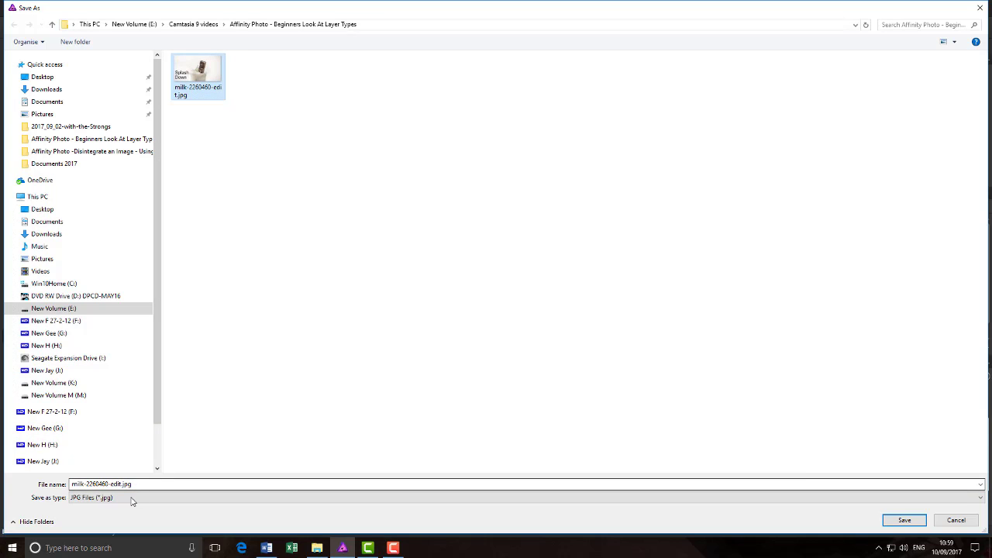
left_click(123, 482)
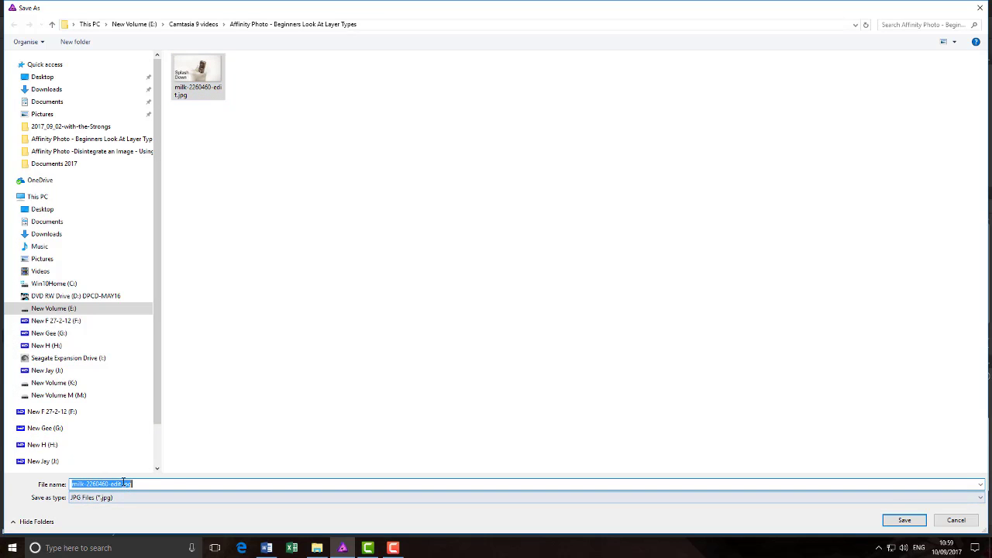
left_click_drag(121, 482, 135, 483)
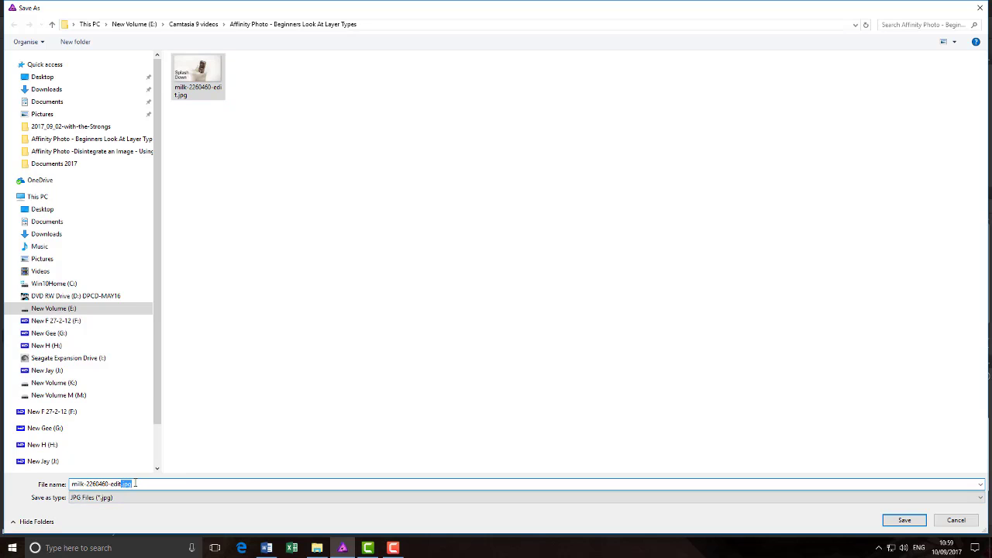
key("BackSpace")
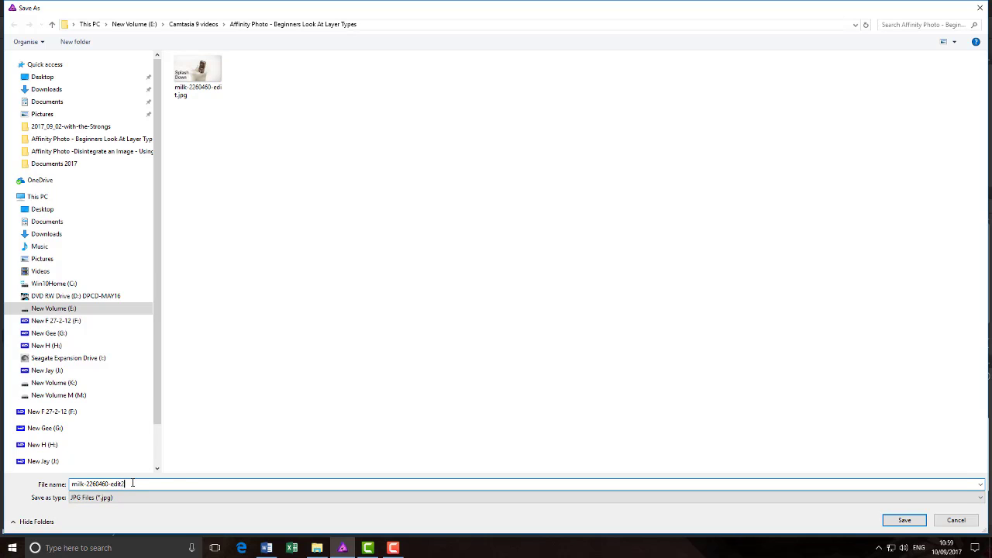
left_click(913, 526)
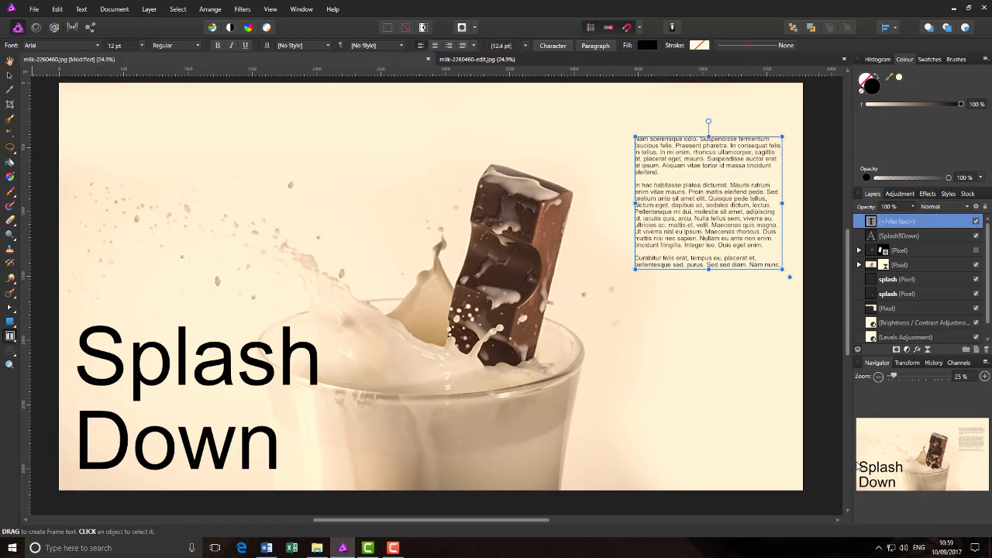